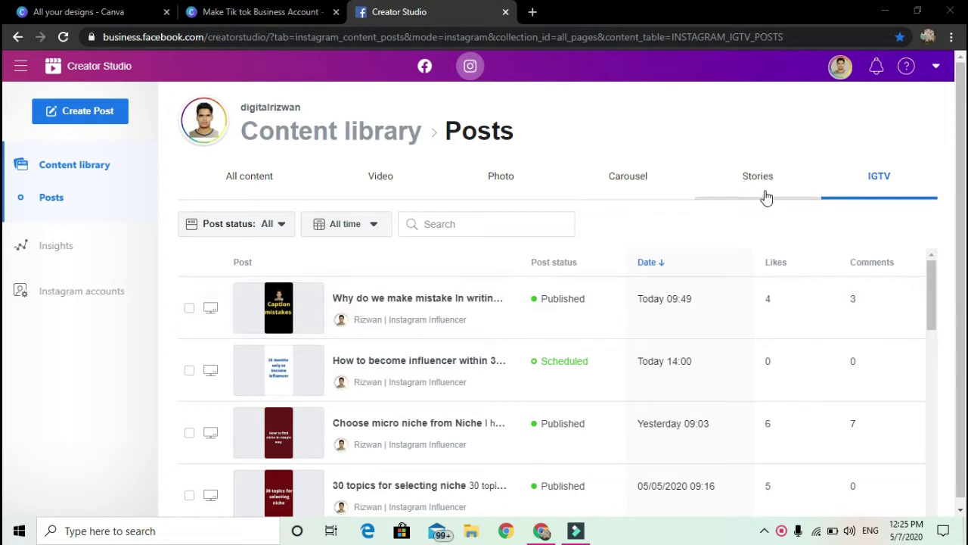
Step: Browse the Instagram content library by stories, carousel, photo, video and IGTV posts
click(765, 191)
click(659, 180)
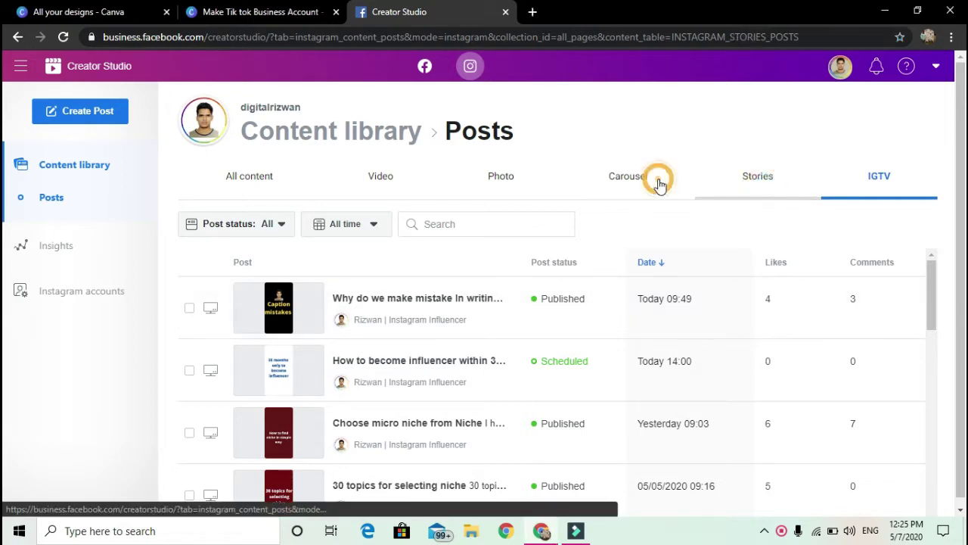
click(497, 186)
click(377, 186)
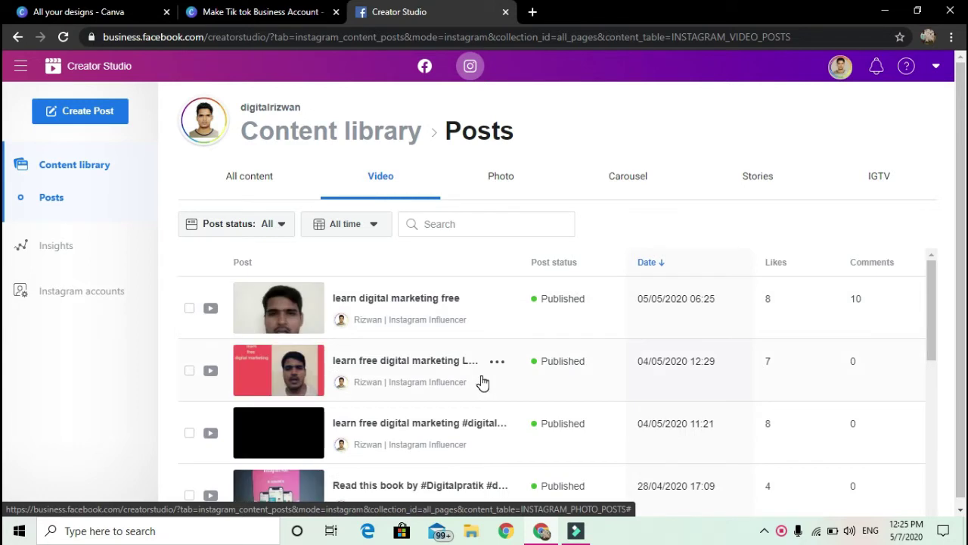
click(876, 177)
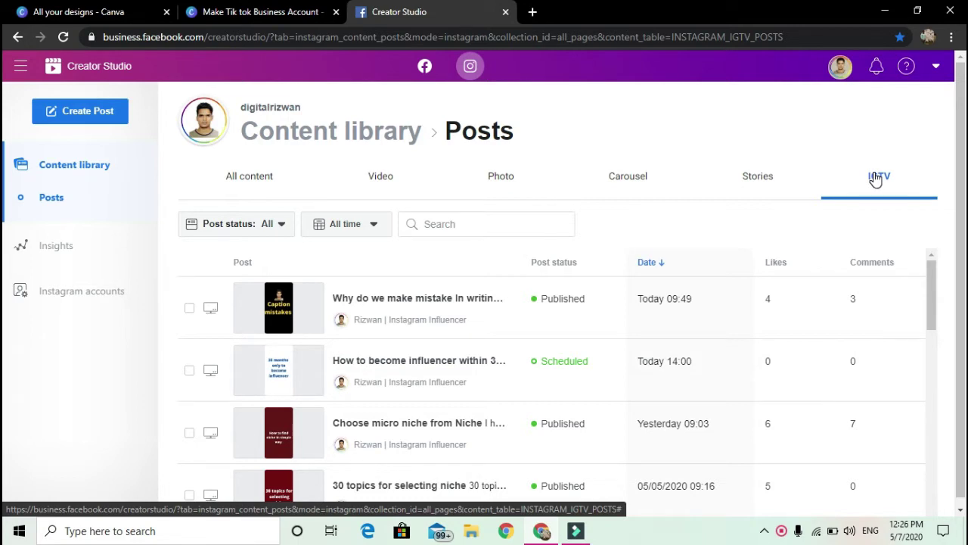
Step: Open instagram.com in a new browser tab and show the IGTV videos on the account's own profile
click(533, 12)
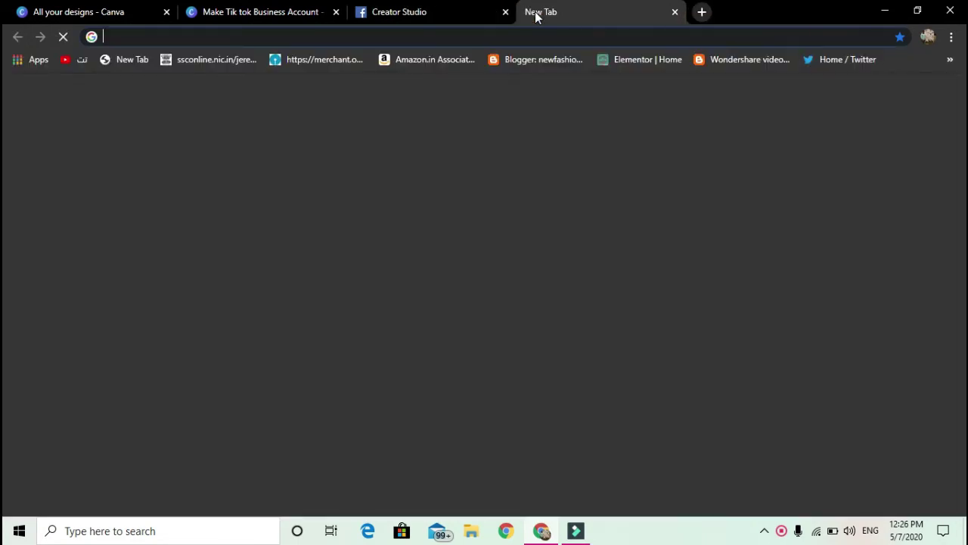
text(in)
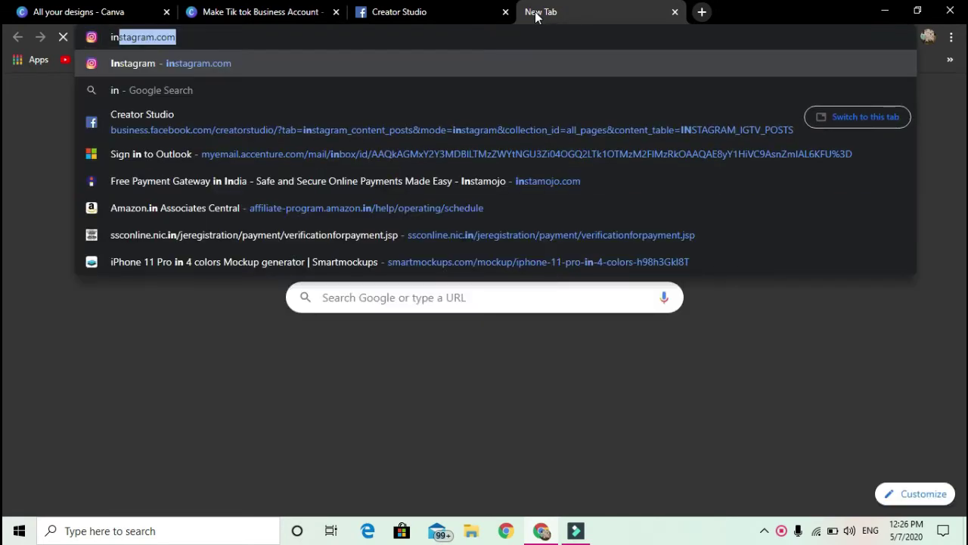
key(Return)
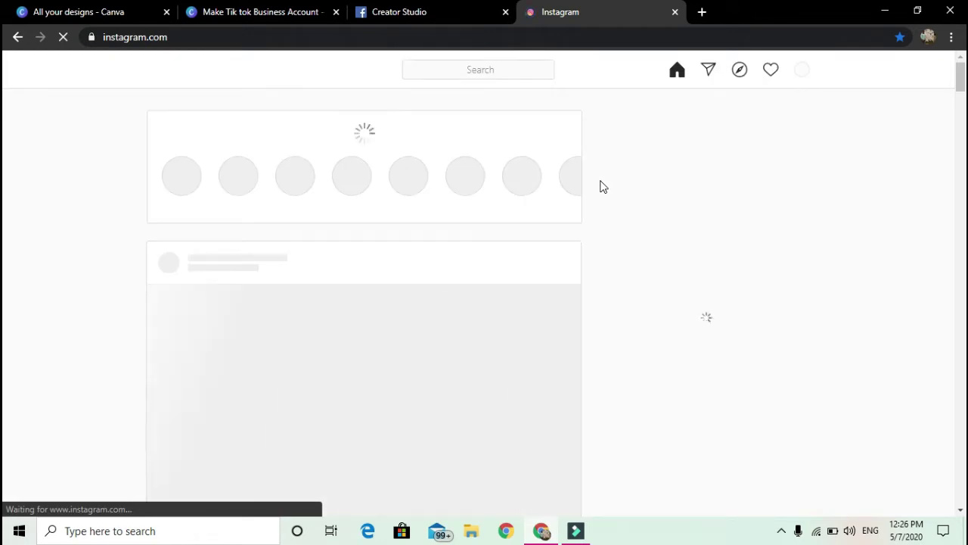
click(803, 71)
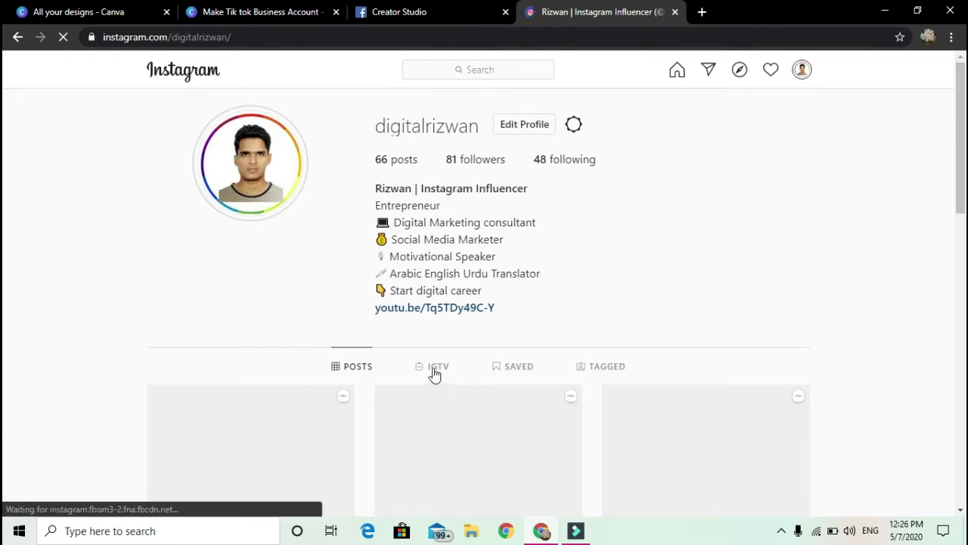
click(435, 371)
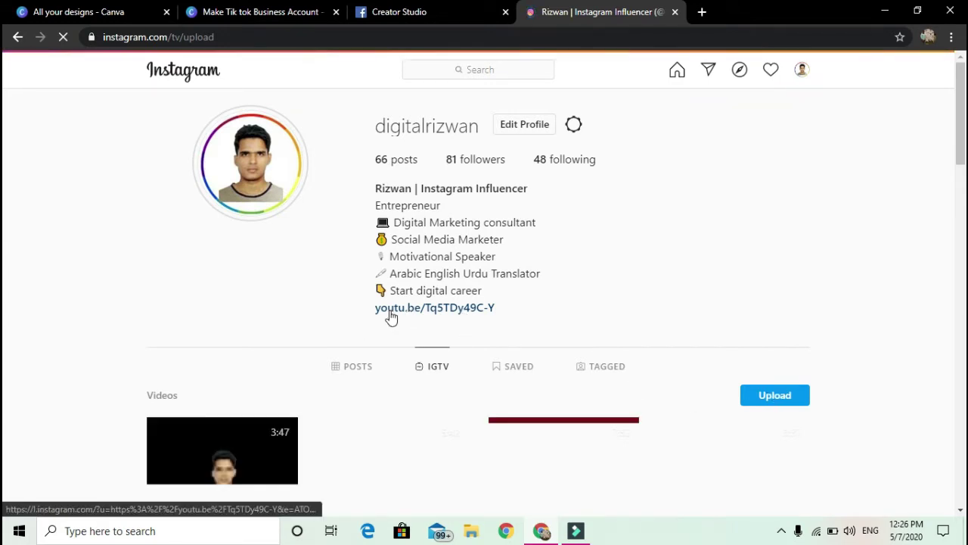
Step: Open Instagram's IGTV upload form and view its video file chooser, leaving it without selecting a file
scroll(391, 318, down, 1)
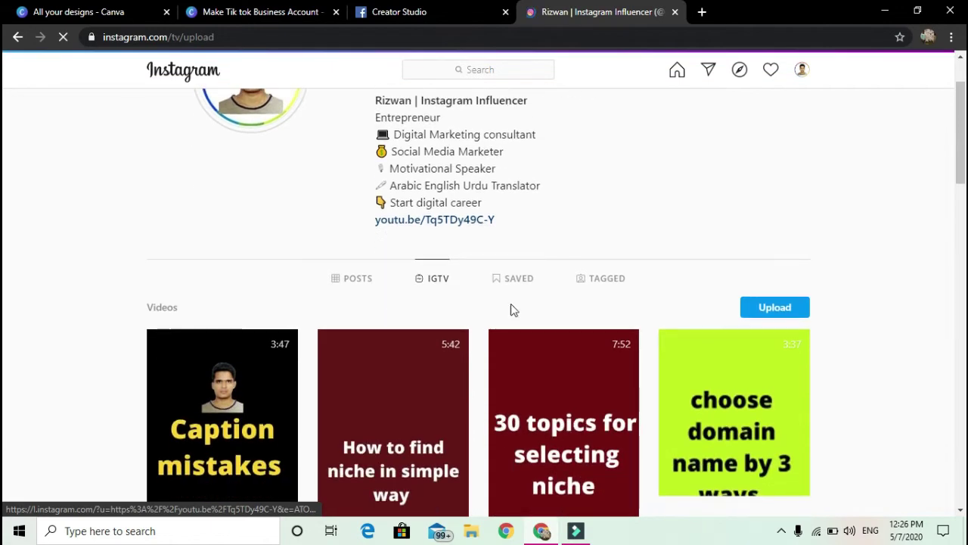
click(762, 309)
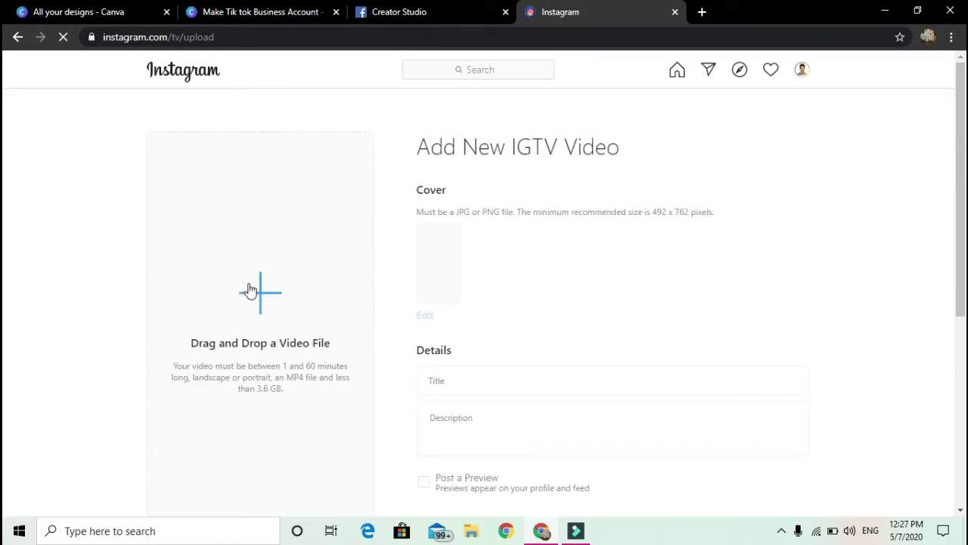
click(259, 300)
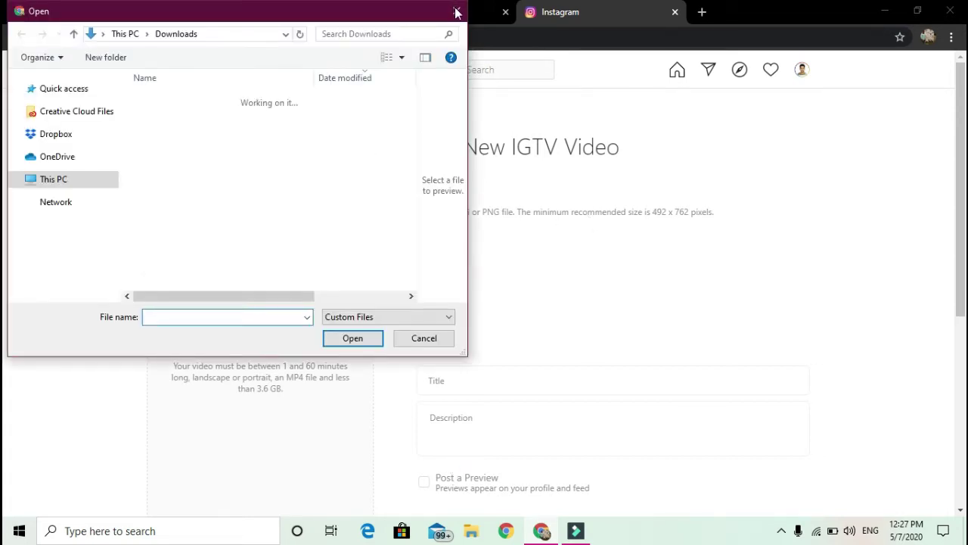
click(456, 12)
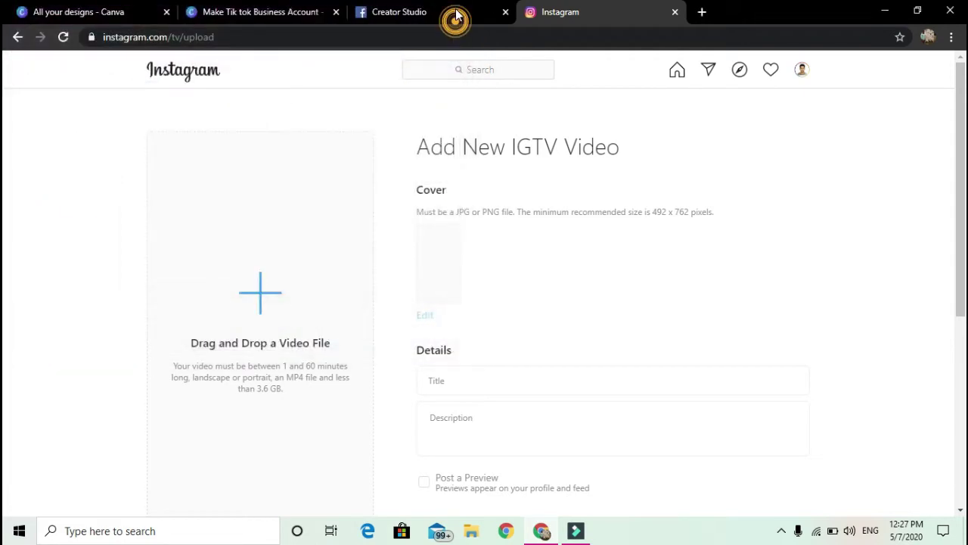
Step: Return to Creator Studio and view the carousel posts followed by all content in the library
click(412, 17)
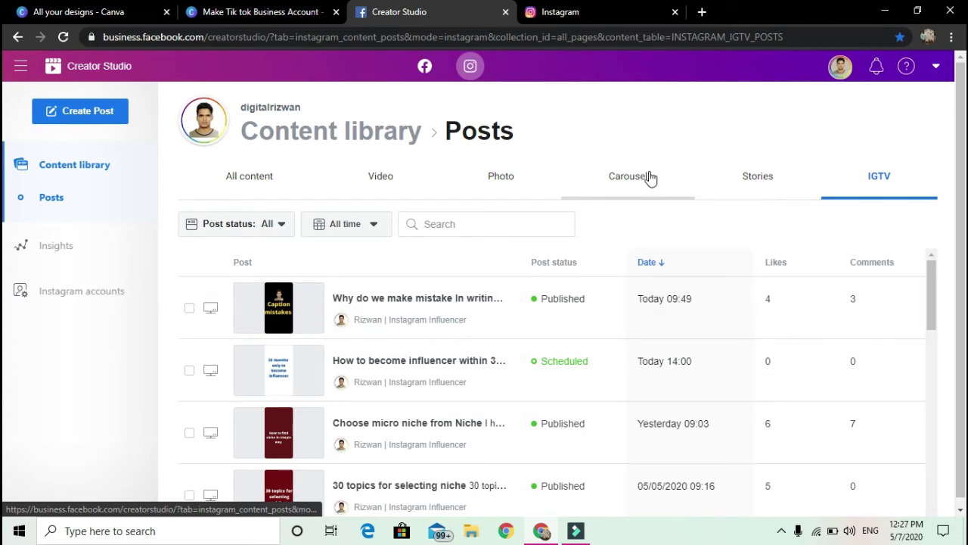
click(619, 180)
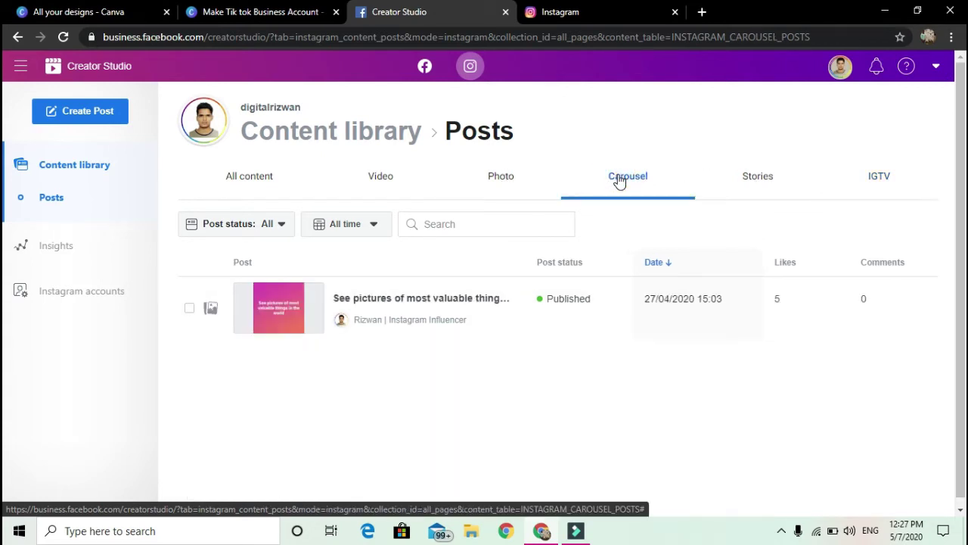
click(245, 184)
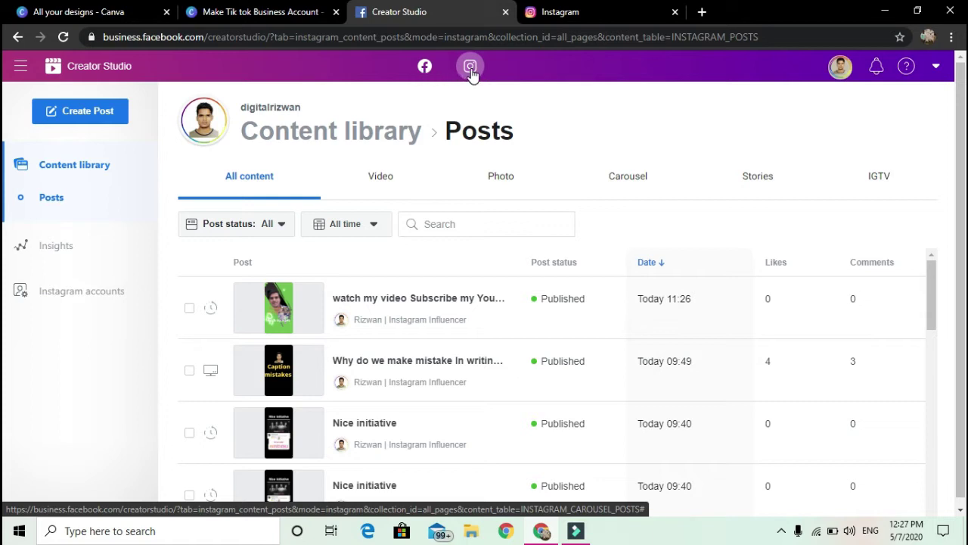
Step: Start an Instagram feed post and examine its caption, location, Facebook posting and content source options
click(67, 115)
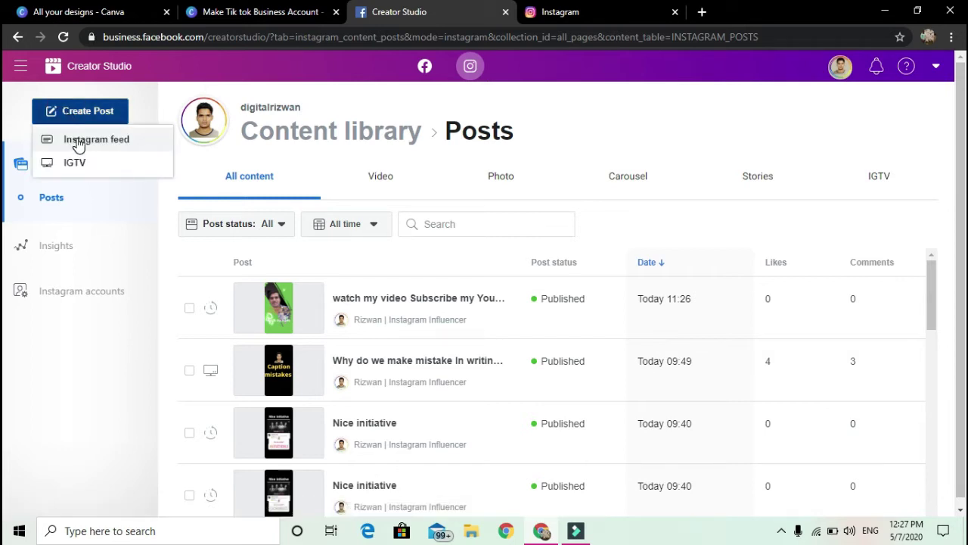
click(78, 144)
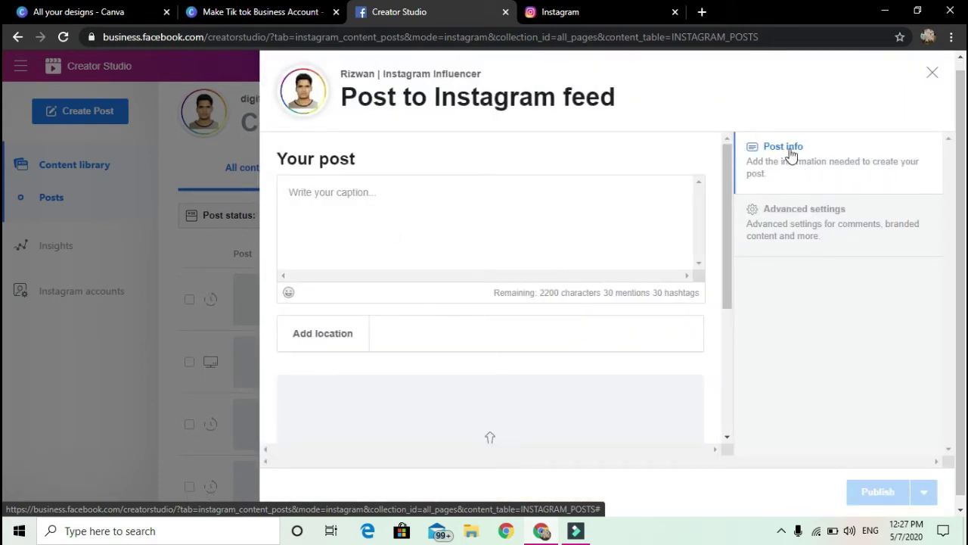
scroll(369, 358, down, 2)
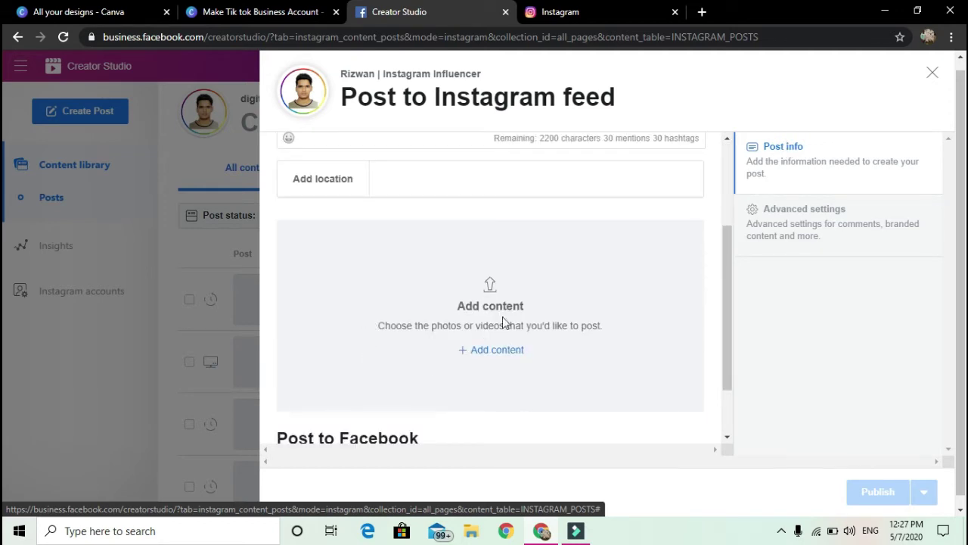
scroll(504, 364, down, 1)
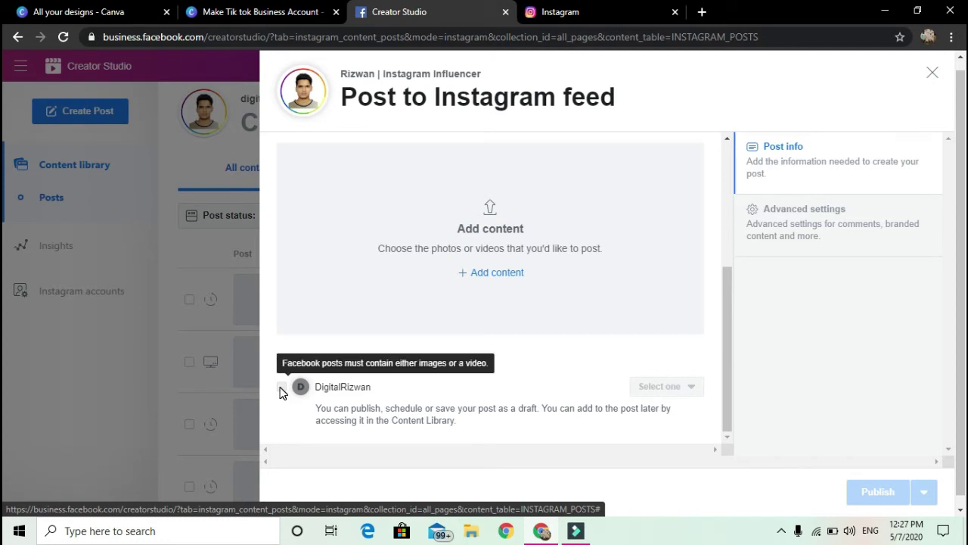
scroll(470, 241, up, 2)
scroll(393, 384, down, 2)
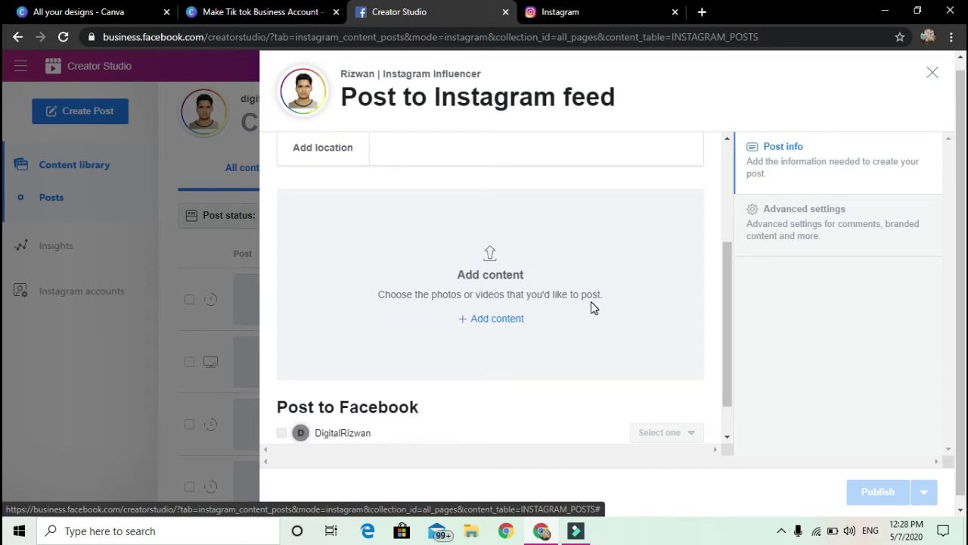
click(501, 327)
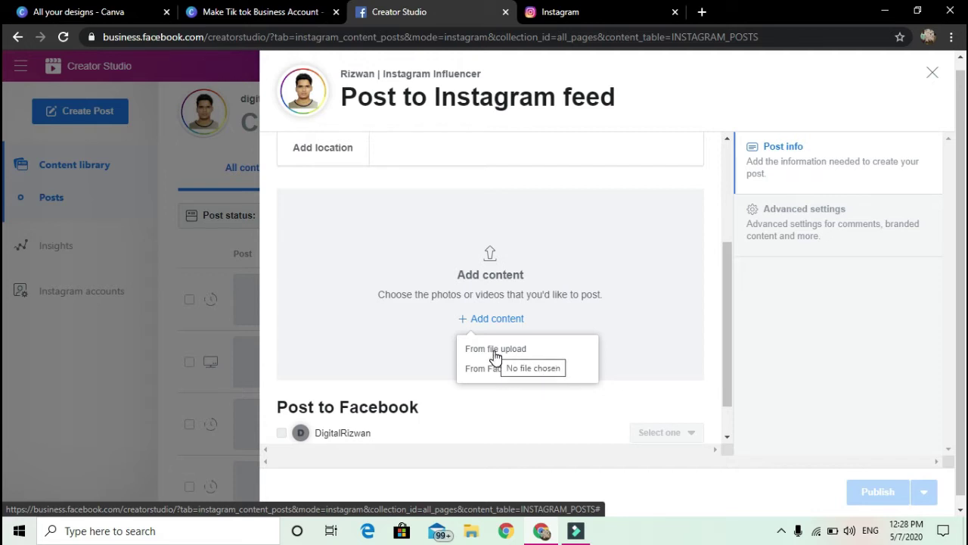
Step: Close the Instagram feed post form and discard the empty post
click(935, 73)
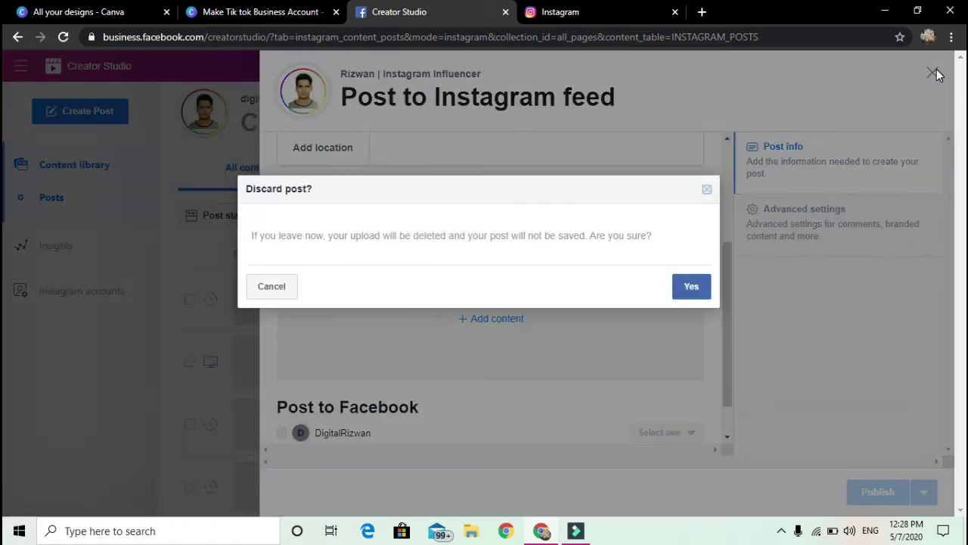
click(707, 190)
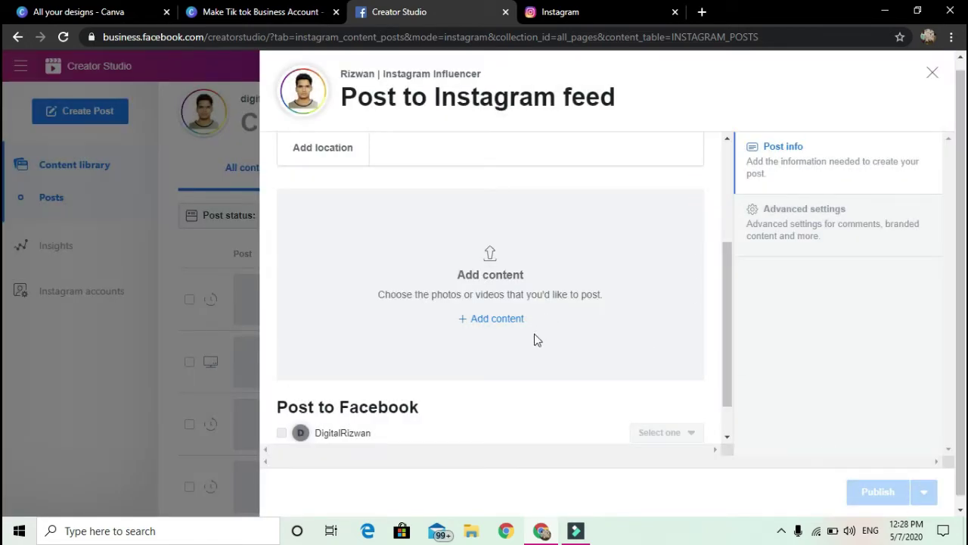
click(933, 72)
click(685, 290)
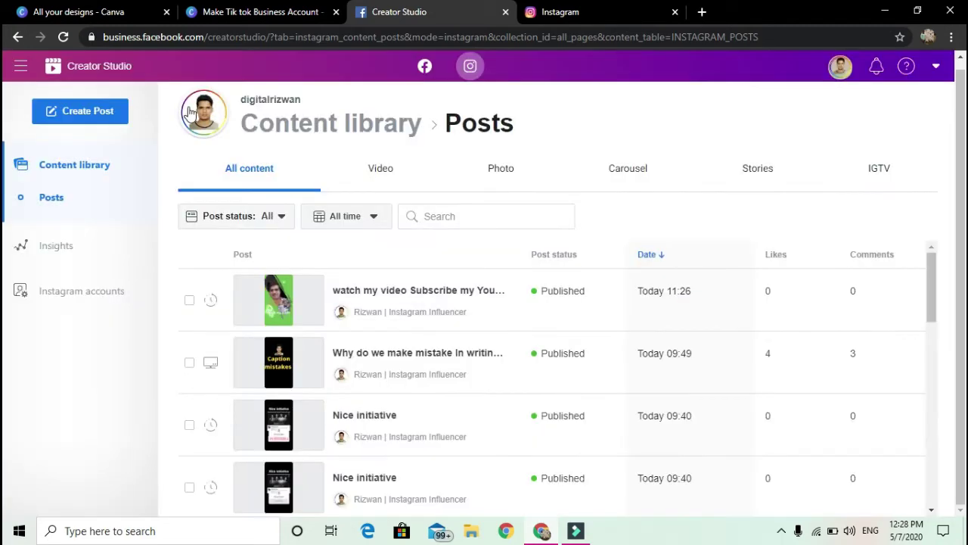
Step: Start a new IGTV post and review its title, description, cover image and placement options
click(65, 119)
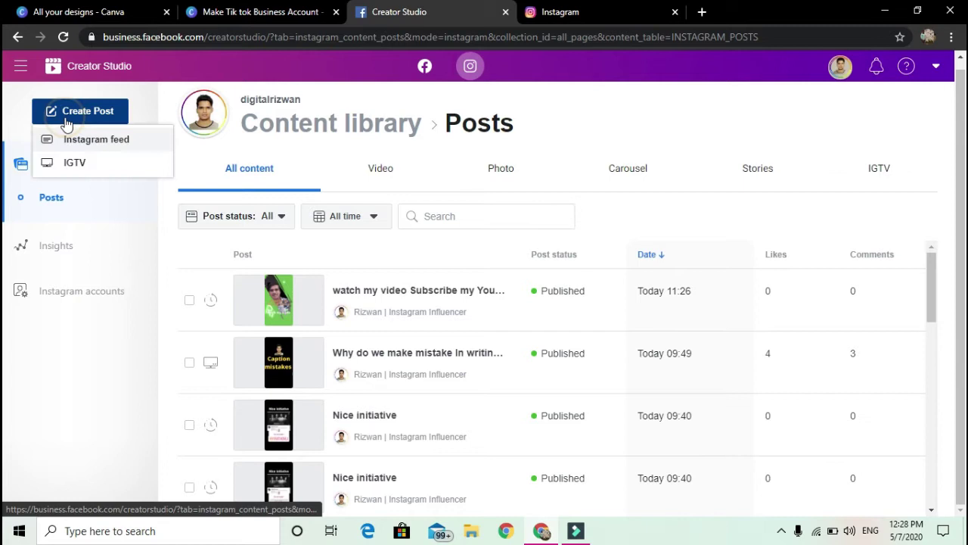
click(71, 167)
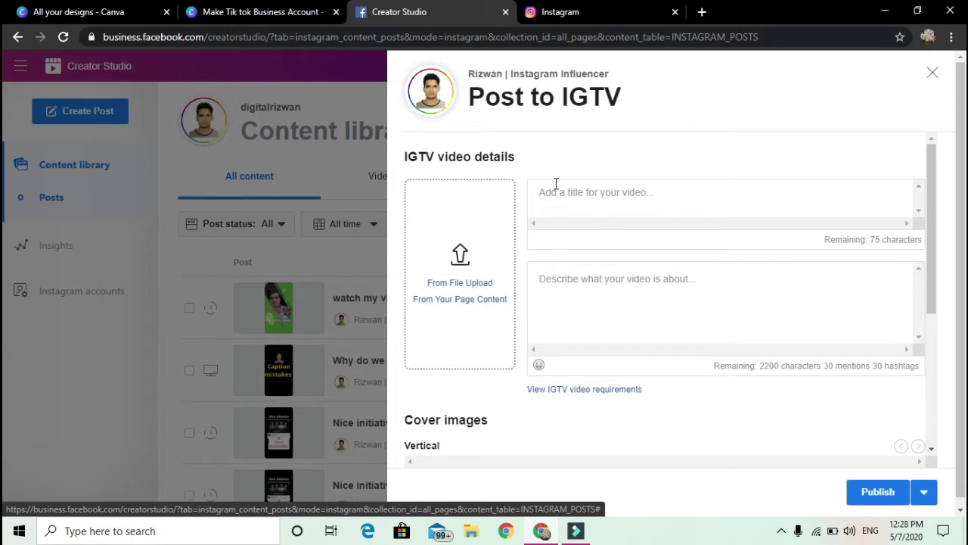
click(591, 292)
scroll(590, 292, down, 3)
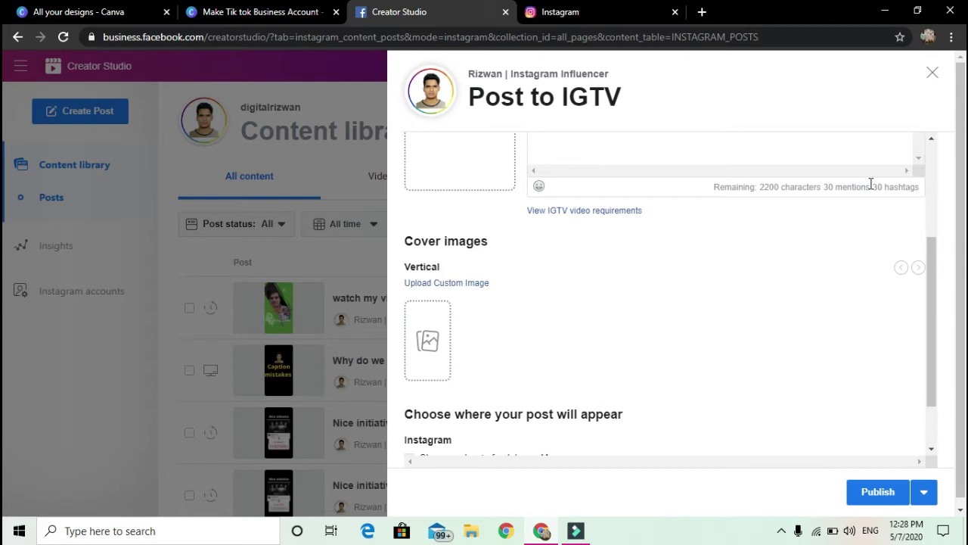
scroll(867, 193, up, 2)
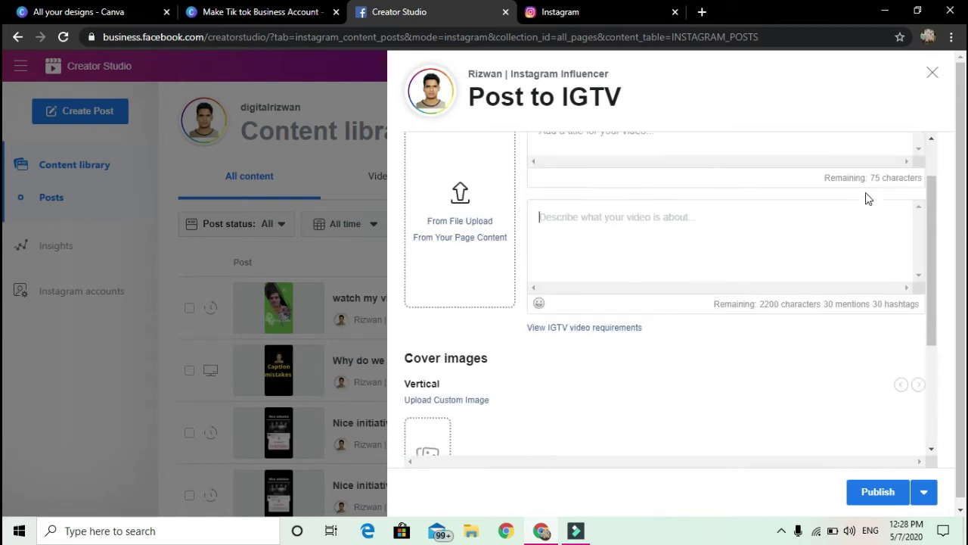
scroll(571, 342, down, 3)
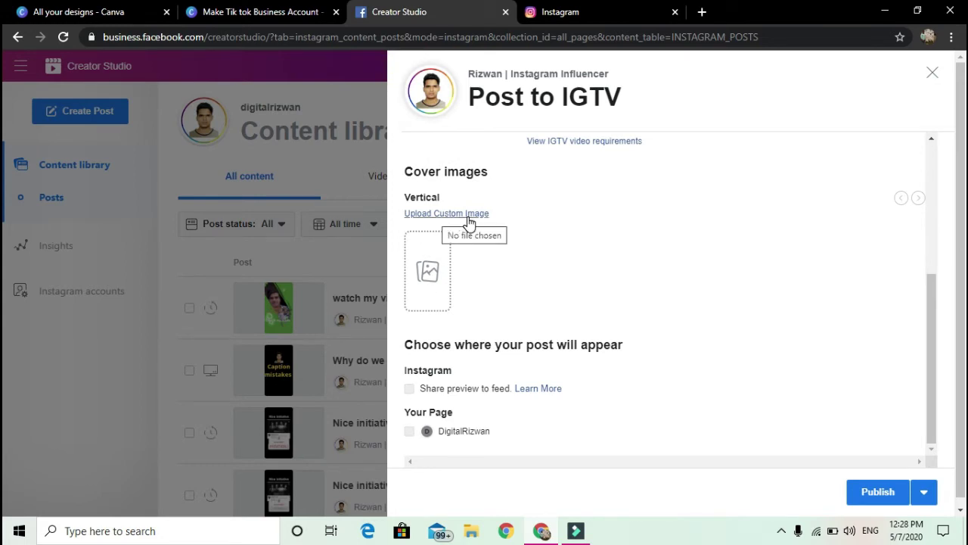
scroll(443, 281, up, 5)
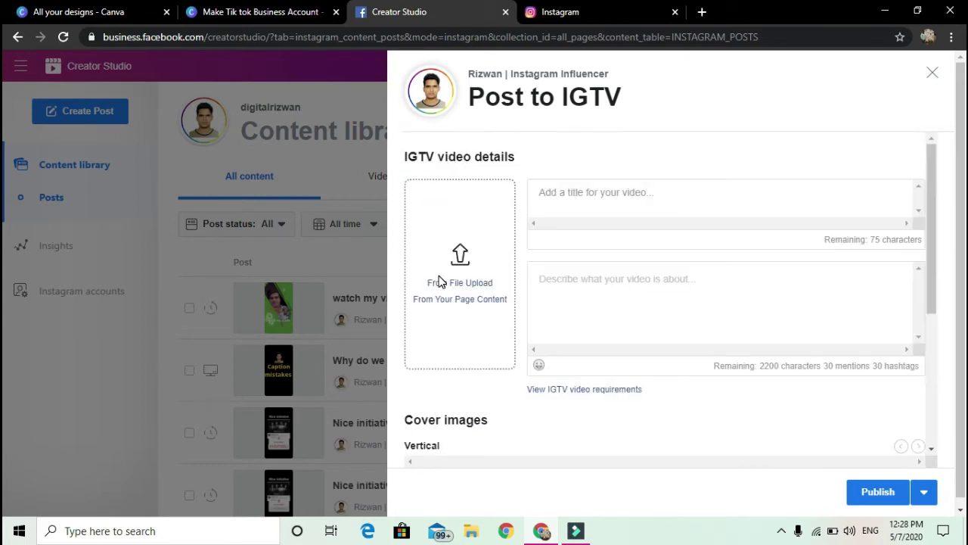
Step: Upload the video file "How to become succesfull on internet" from the videos folder to the IGTV post
click(458, 282)
click(338, 133)
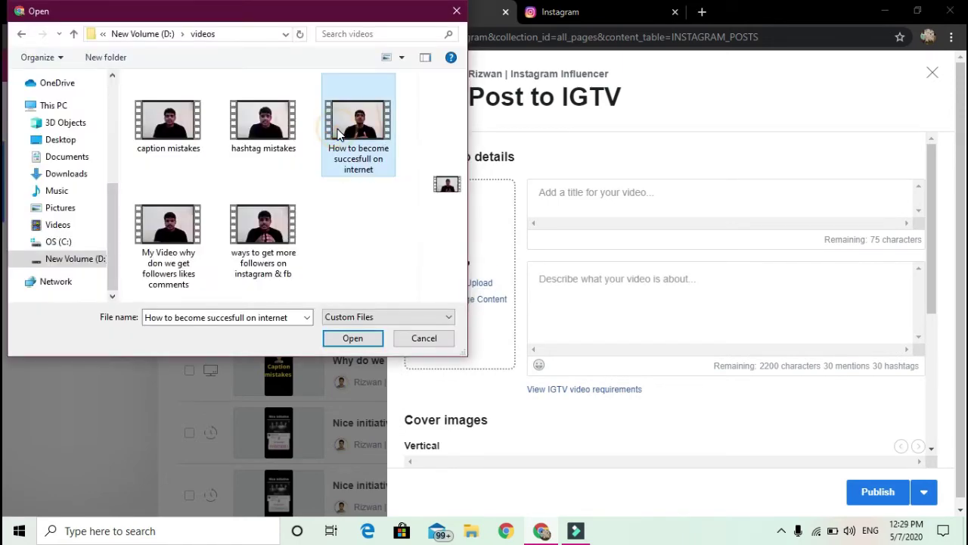
click(358, 339)
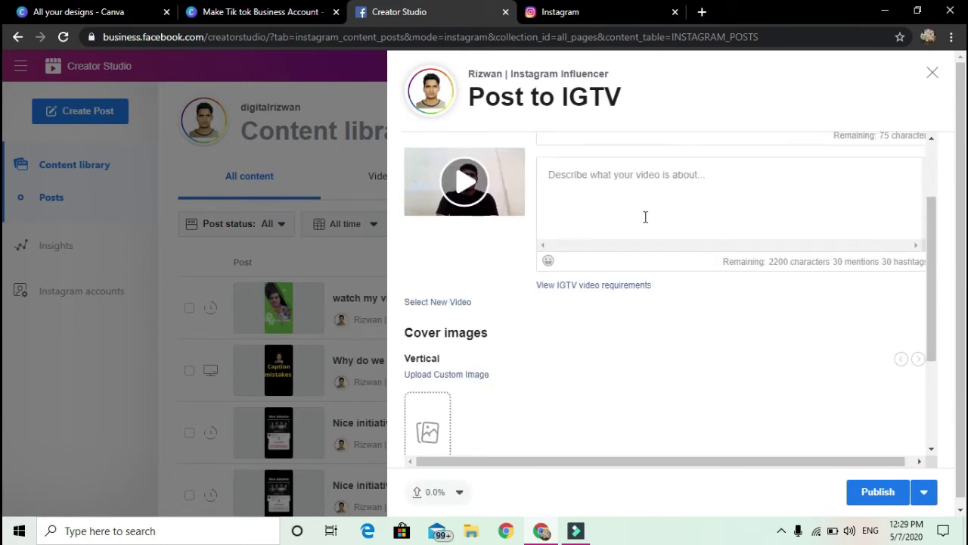
Step: Examine the IGTV post's title and description fields and the available vertical cover images
click(550, 143)
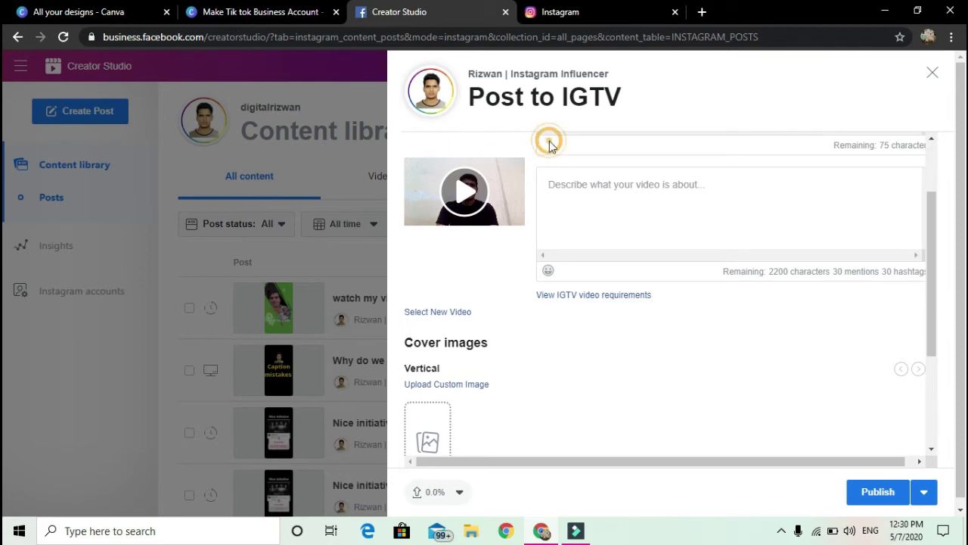
click(572, 212)
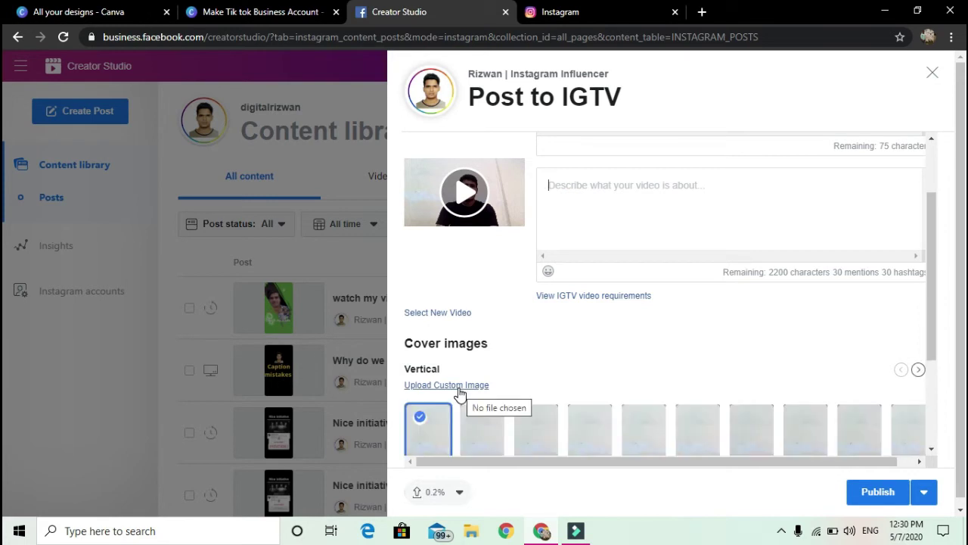
scroll(460, 392, down, 2)
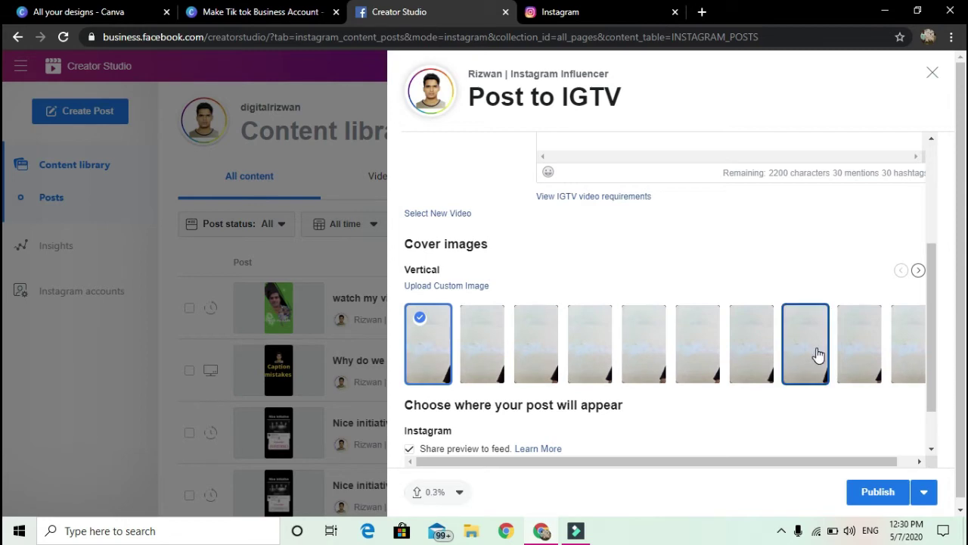
Step: Try several of the suggested vertical cover images for the IGTV post and settle on the second one
click(689, 340)
click(598, 346)
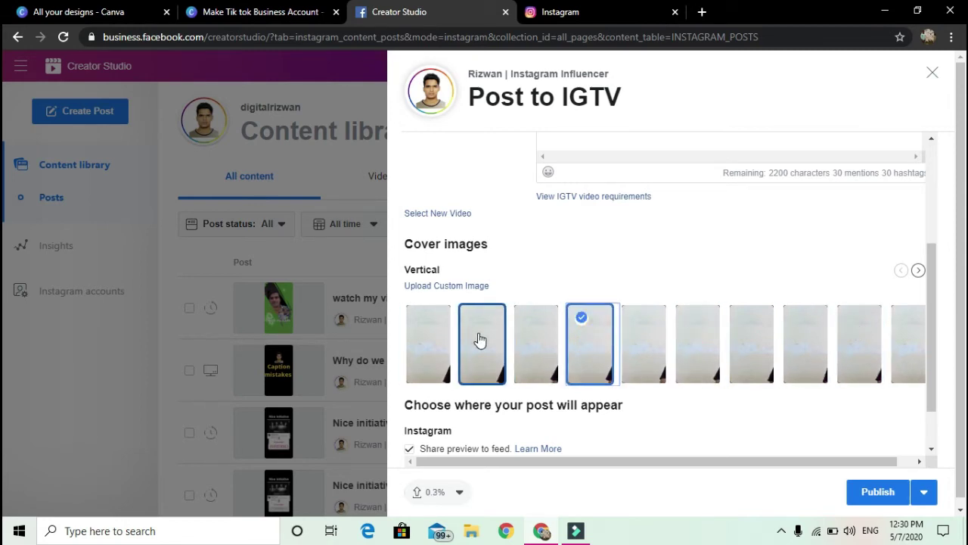
click(482, 340)
scroll(764, 247, down, 1)
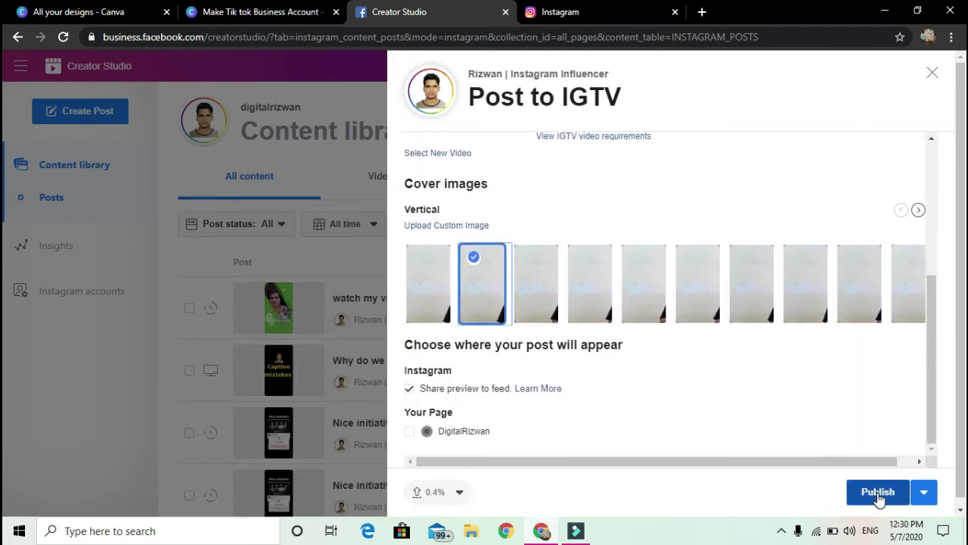
Step: Switch the IGTV post from immediate publishing to scheduled and set the publishing date to 8/5/2020
click(925, 493)
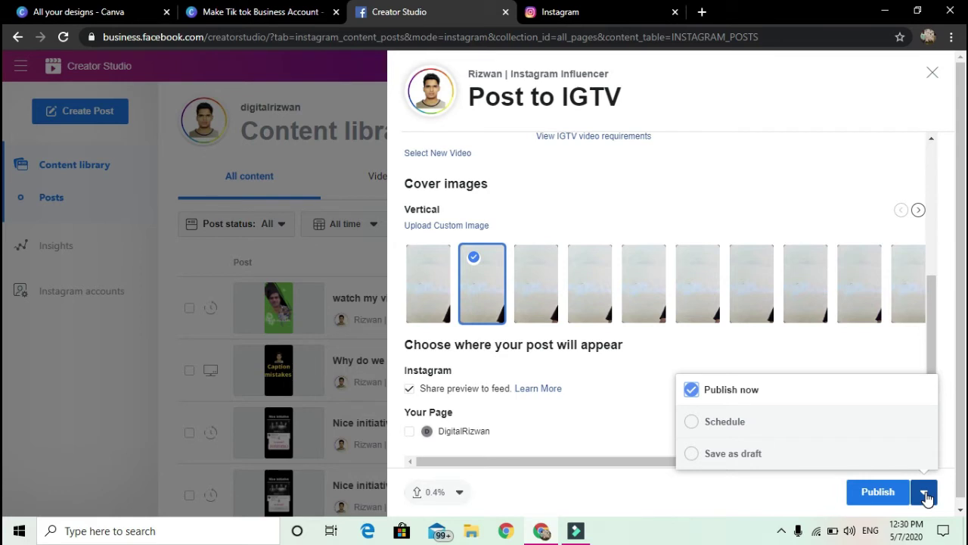
click(726, 431)
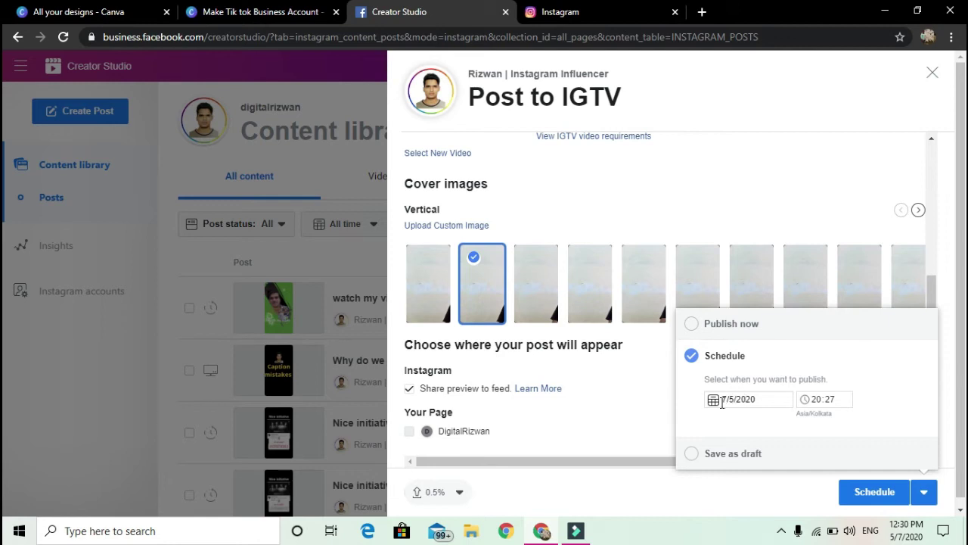
click(715, 402)
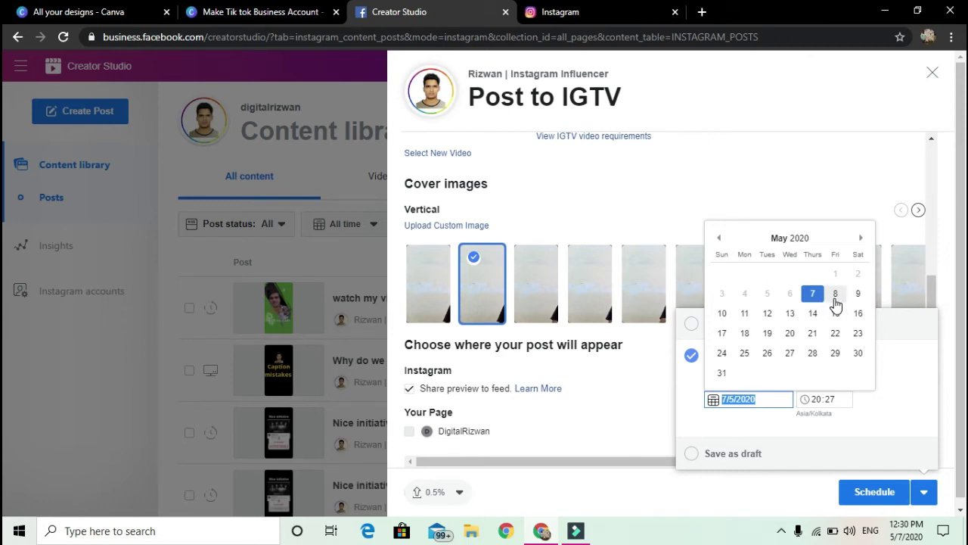
click(835, 294)
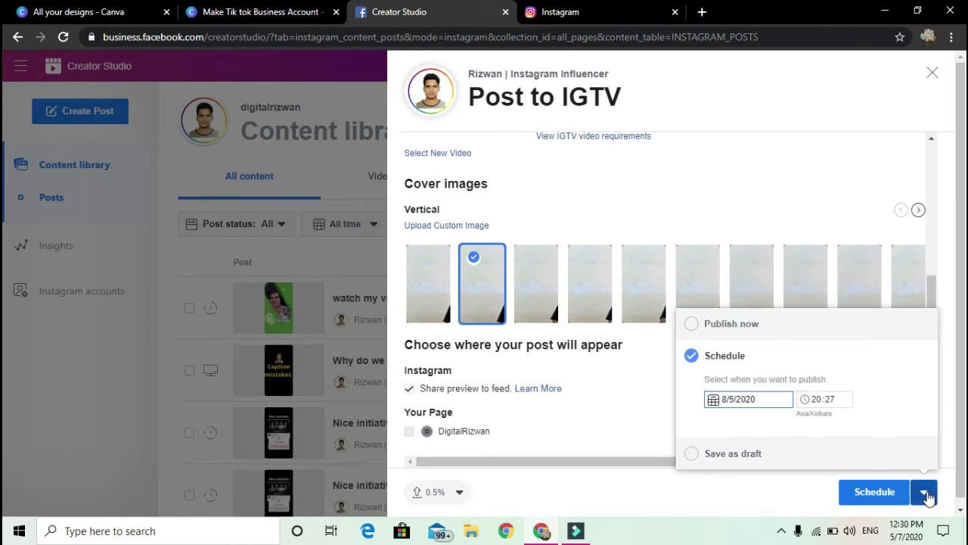
Step: Set the IGTV post's scheduled publishing time to 19:00 and close the publishing options
click(818, 405)
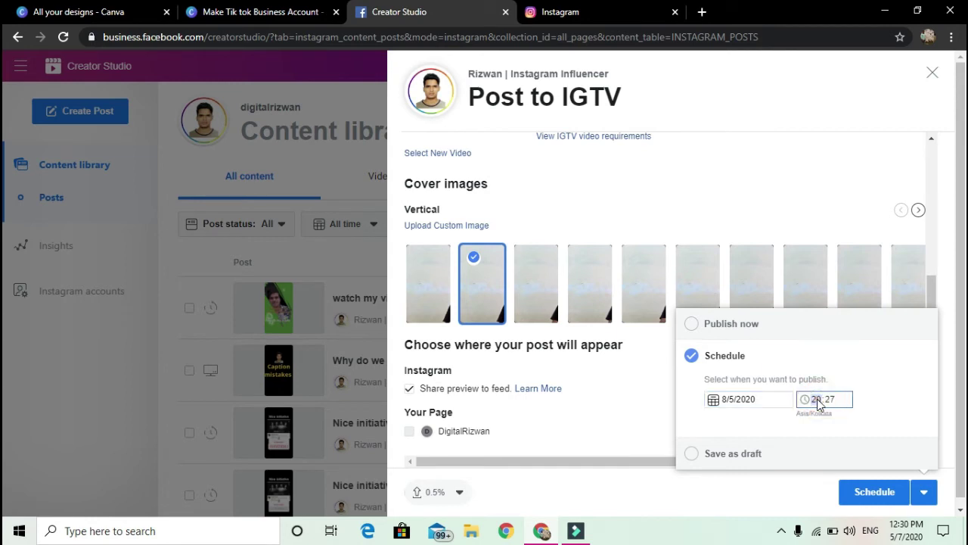
key(Down)
text(08)
click(832, 403)
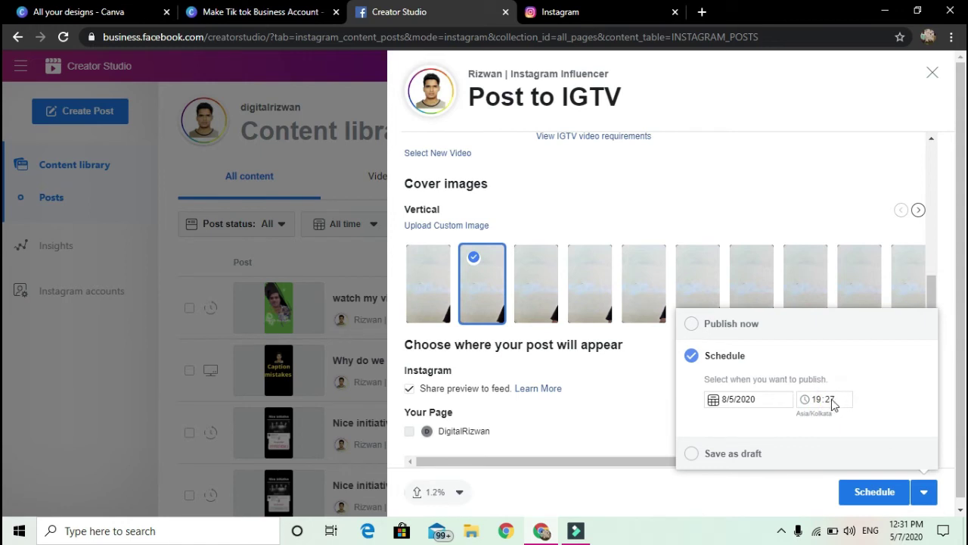
click(832, 403)
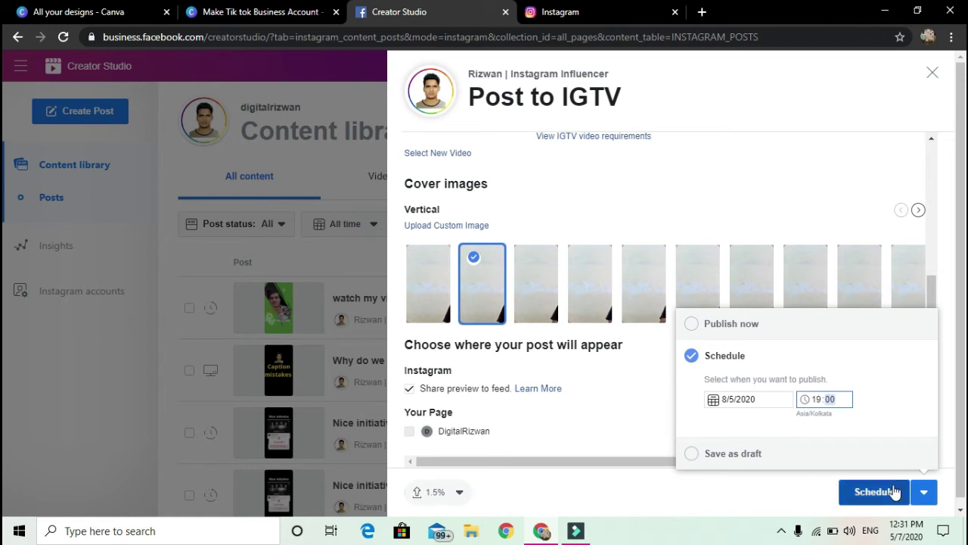
click(801, 488)
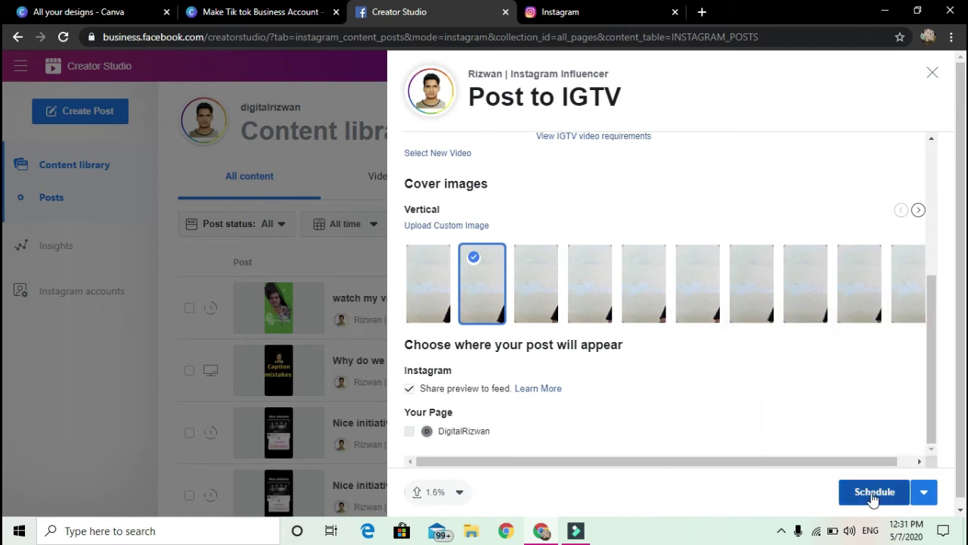
Step: Review the IGTV post's publishing options and try to include the linked Facebook page as a placement
click(926, 493)
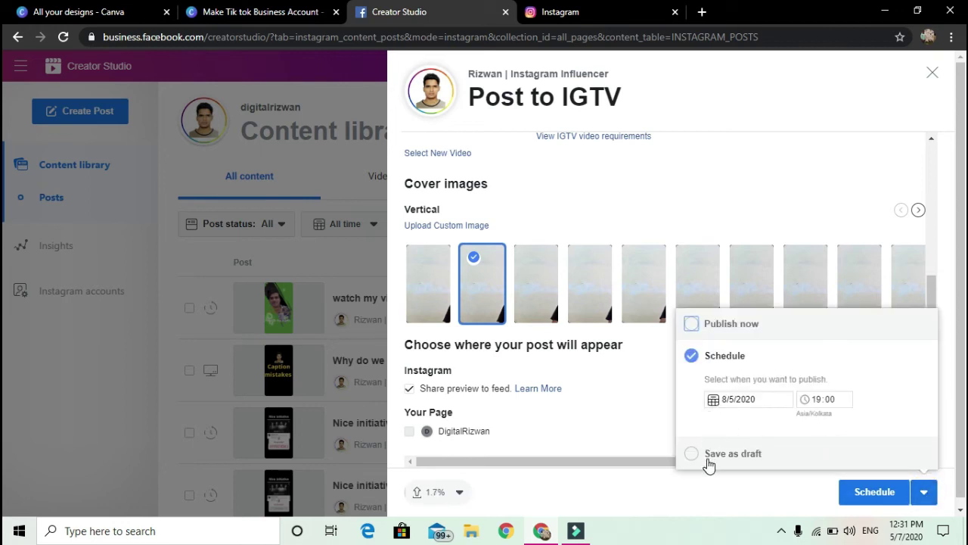
click(631, 484)
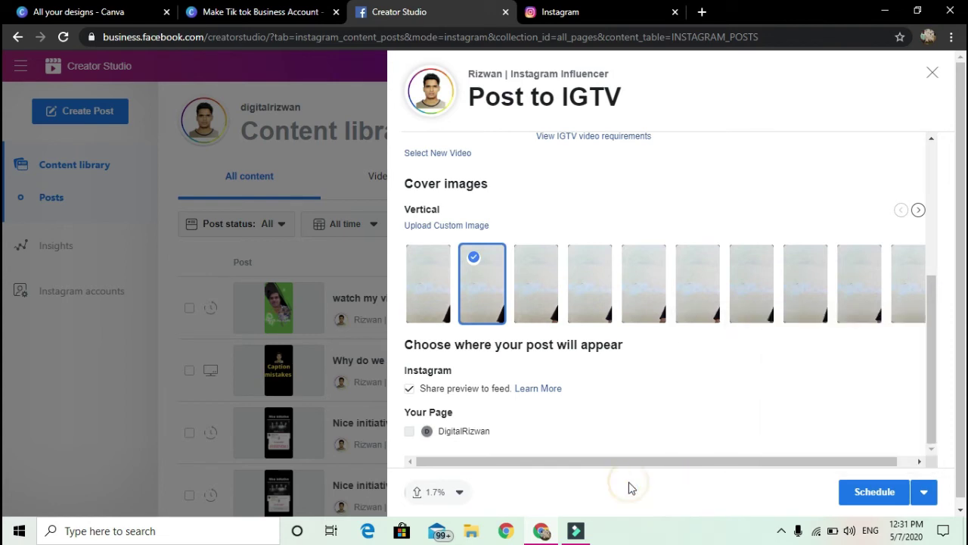
click(409, 433)
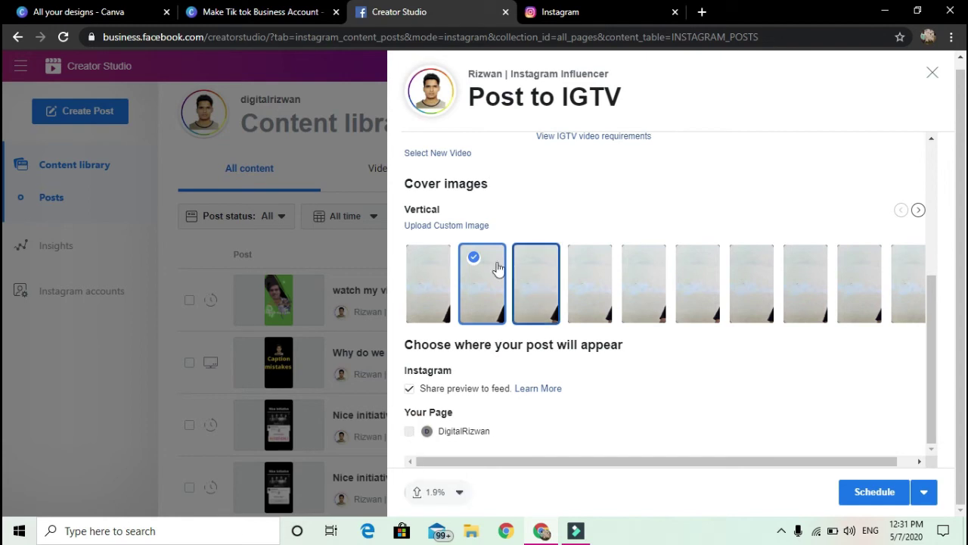
Step: Close the IGTV post form and confirm discarding the post with its upload
scroll(496, 299, up, 4)
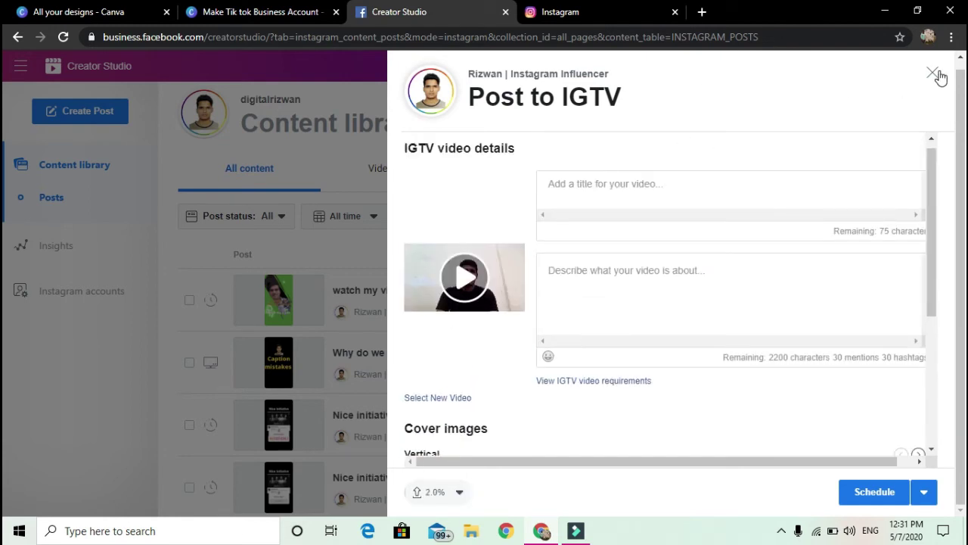
click(933, 74)
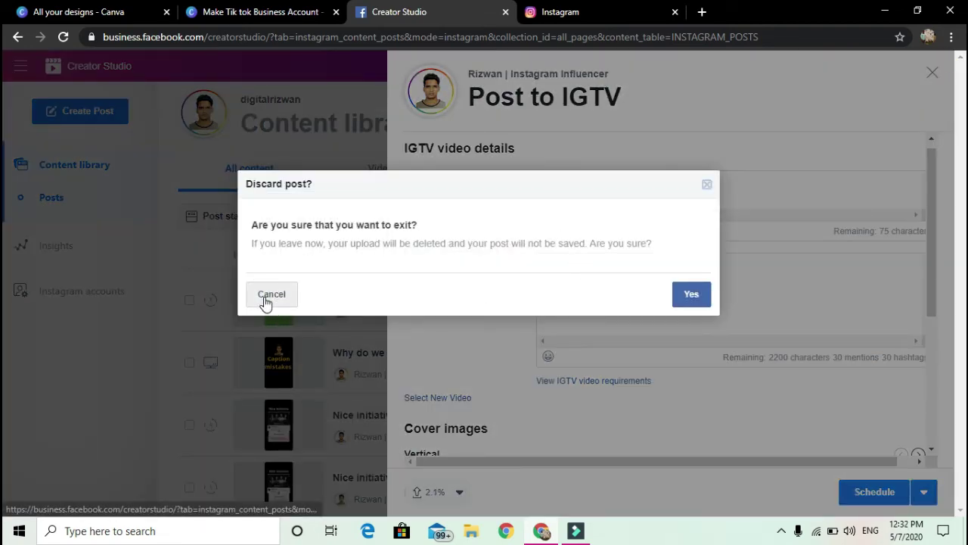
click(692, 298)
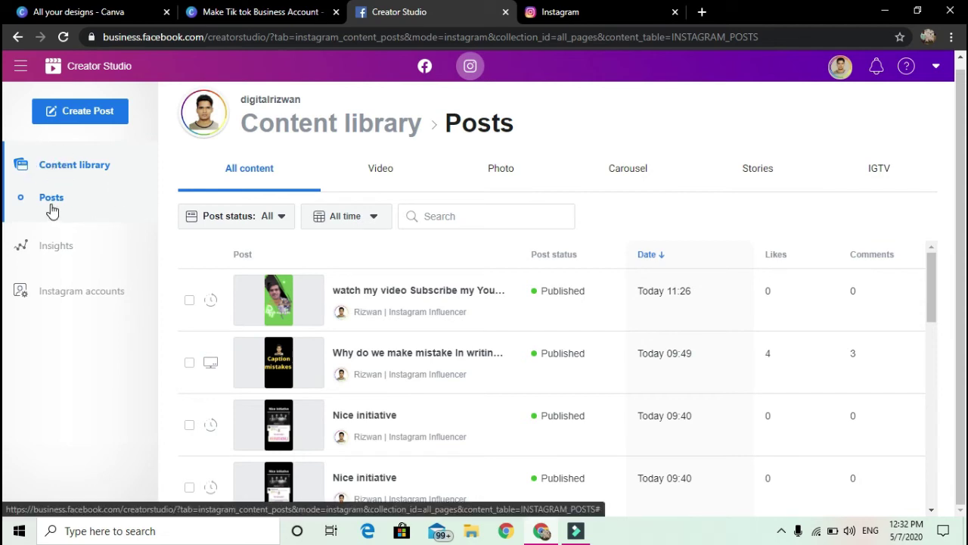
Step: Open the account's activity insights and examine the daily values on the chart of actions taken
click(48, 252)
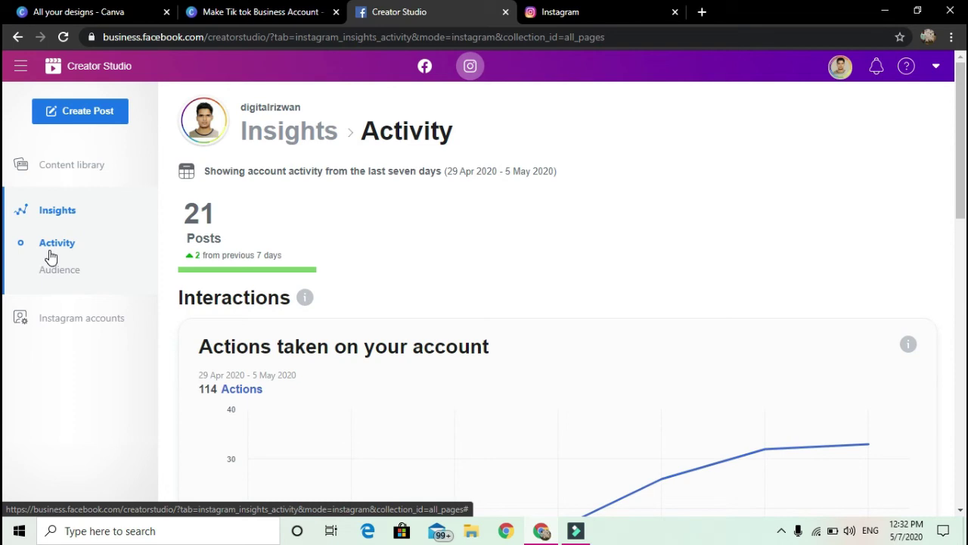
scroll(353, 310, down, 2)
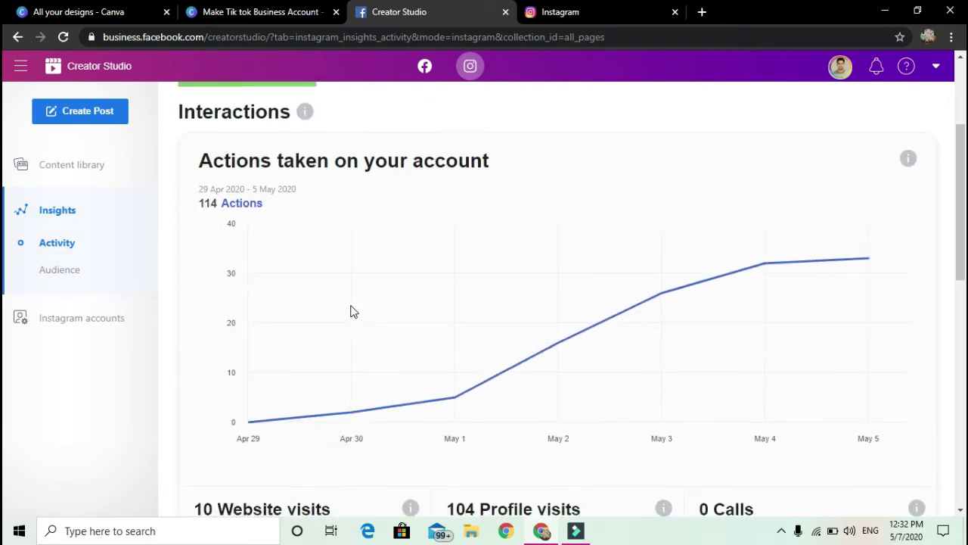
mouse_move(558, 340)
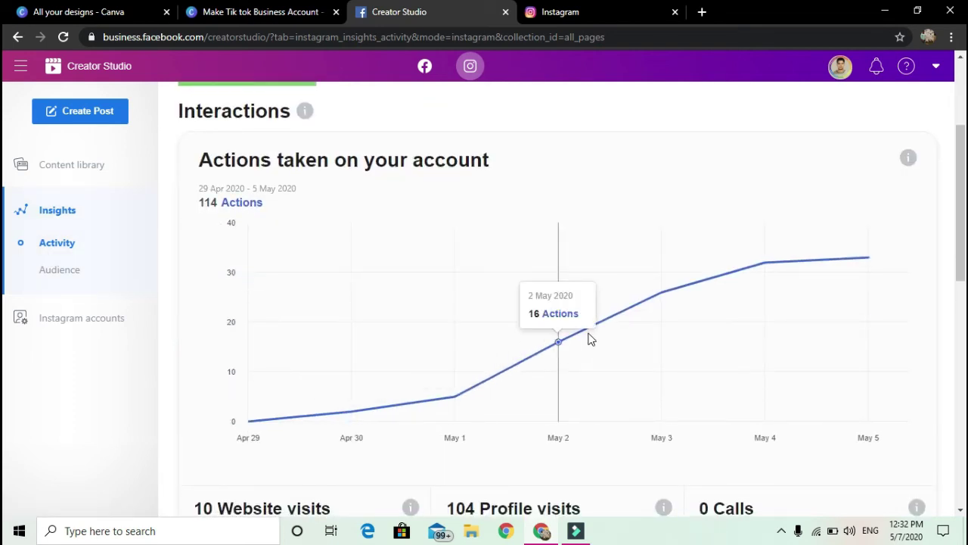
mouse_move(745, 275)
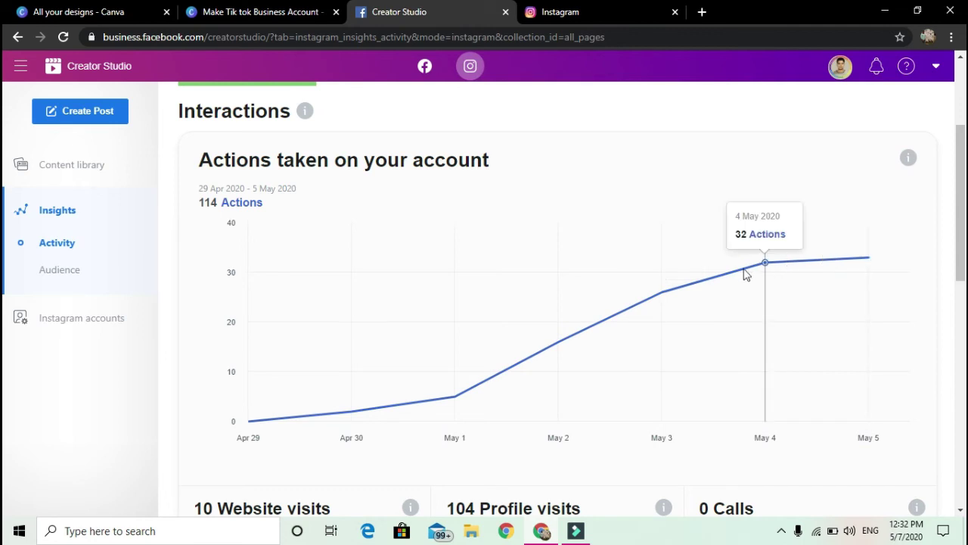
mouse_move(491, 376)
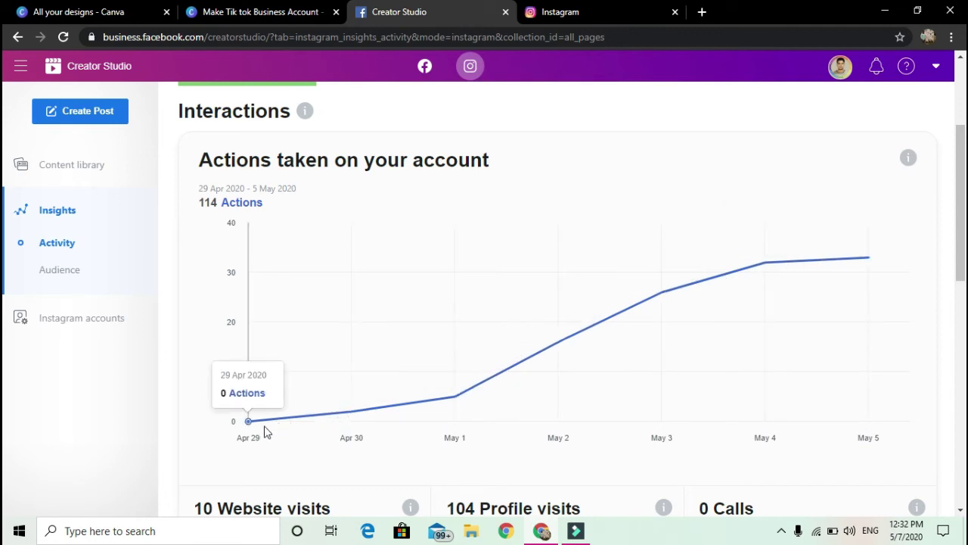
mouse_move(421, 407)
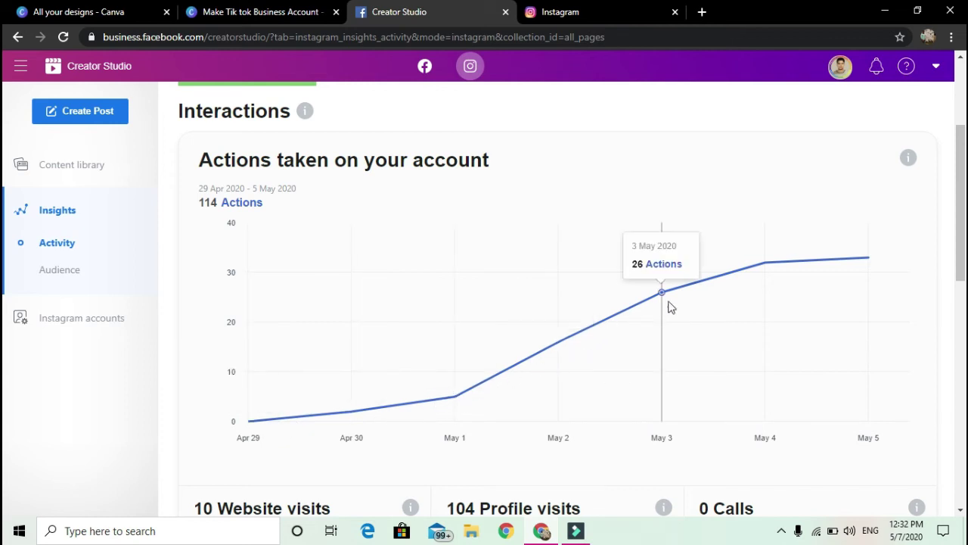
mouse_move(787, 281)
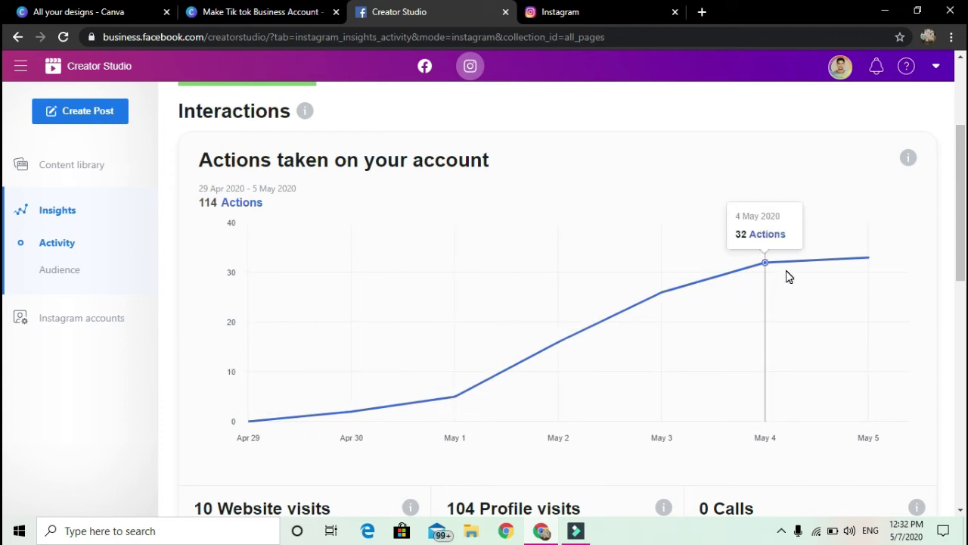
Step: Examine the interaction metrics, the daily values on the accounts reached chart and the impressions in the activity insights
scroll(787, 277, down, 3)
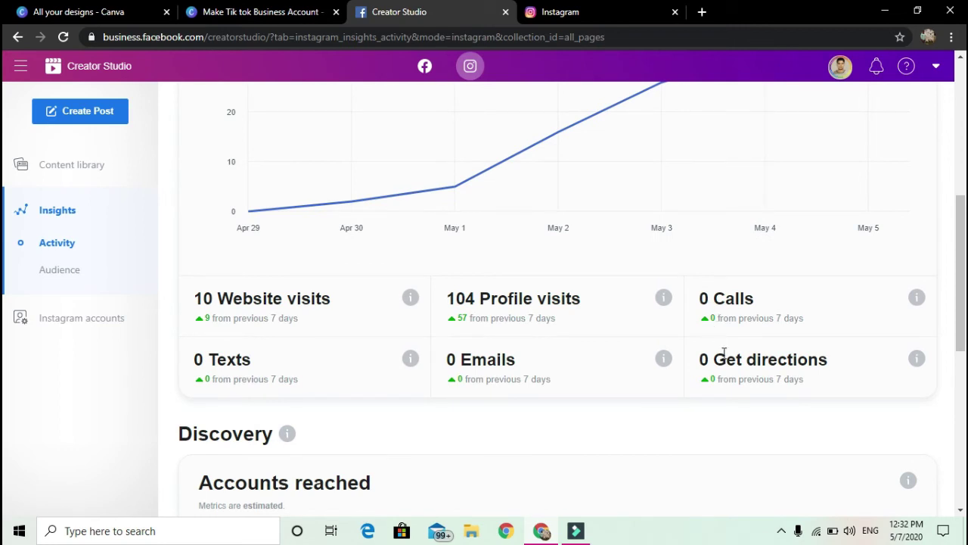
scroll(723, 355, down, 2)
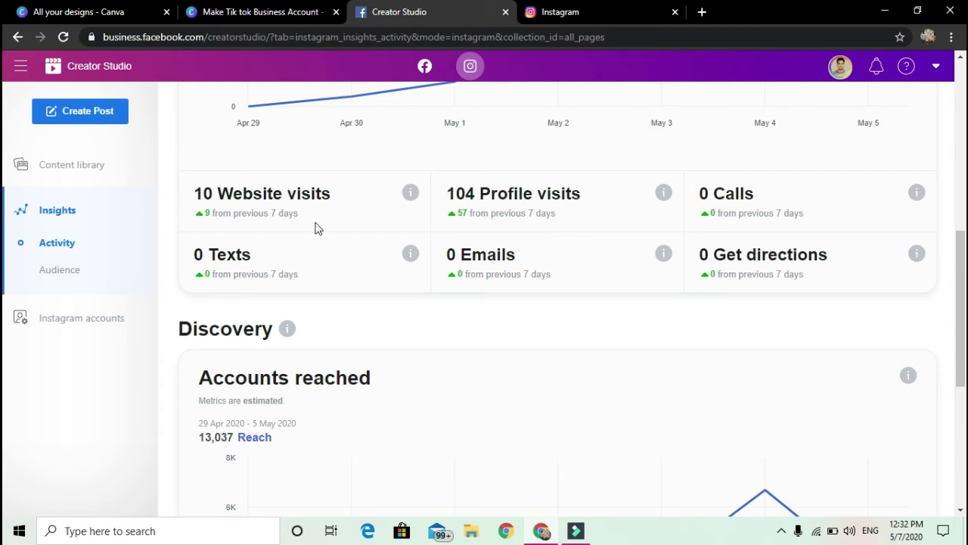
scroll(253, 232, down, 1)
scroll(360, 328, down, 3)
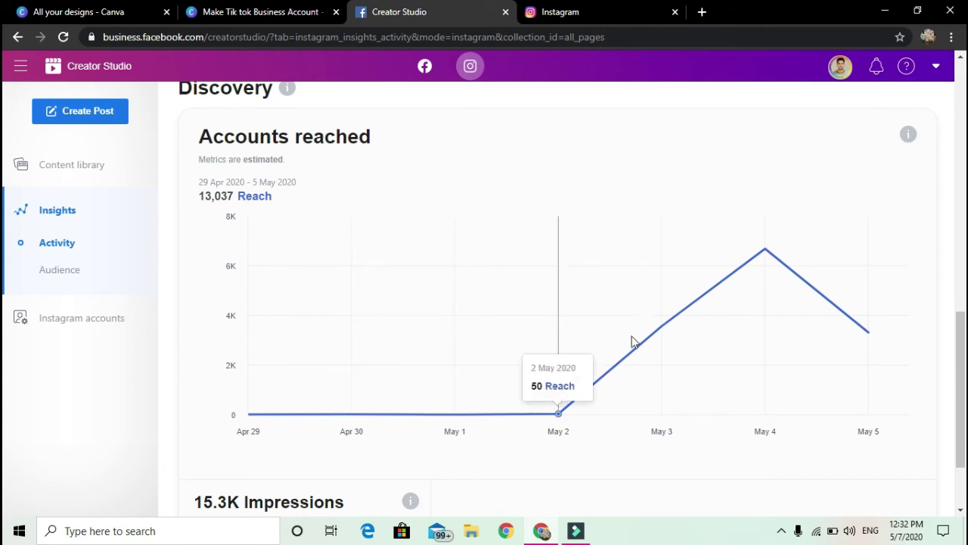
mouse_move(654, 331)
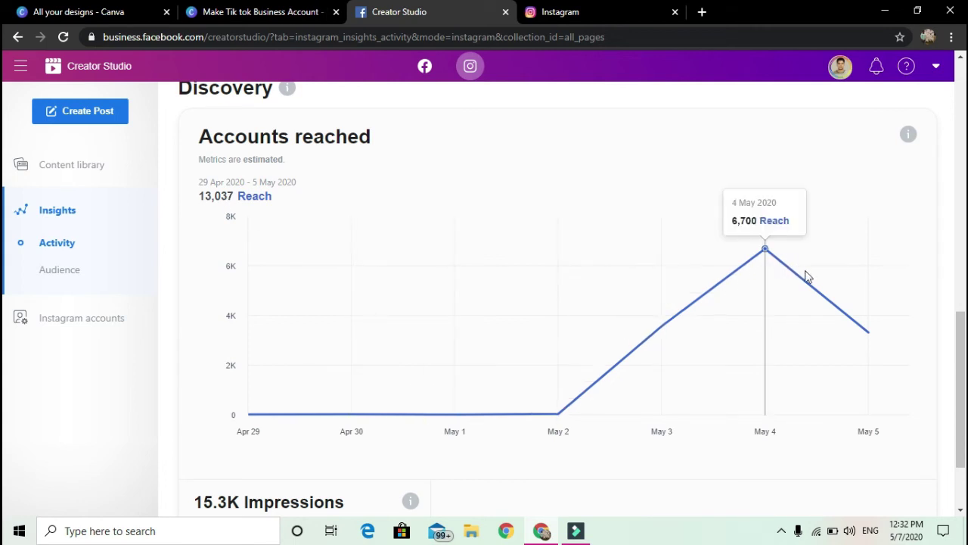
mouse_move(853, 314)
scroll(853, 314, down, 2)
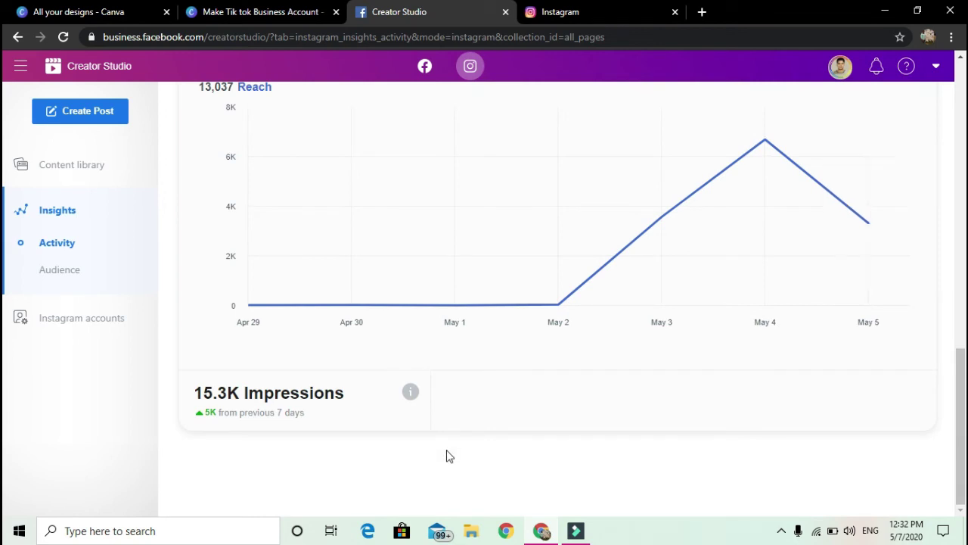
scroll(239, 428, up, 4)
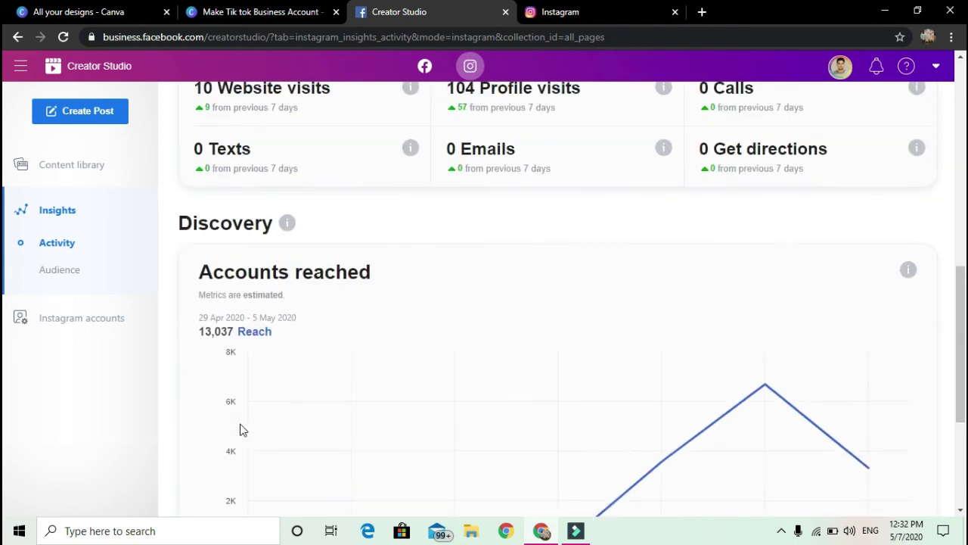
Step: Open the list of connected Instagram accounts and view the connected account's profile on Instagram
click(85, 320)
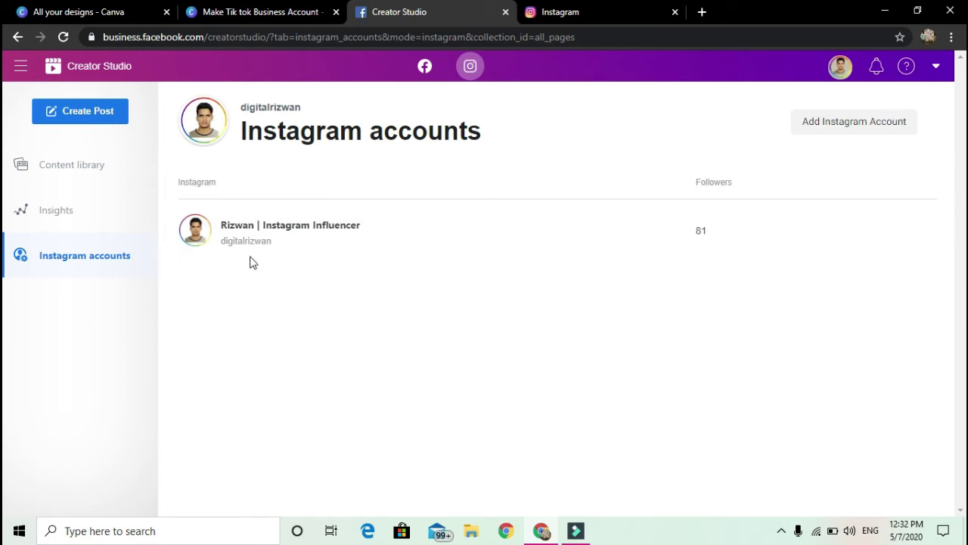
click(676, 231)
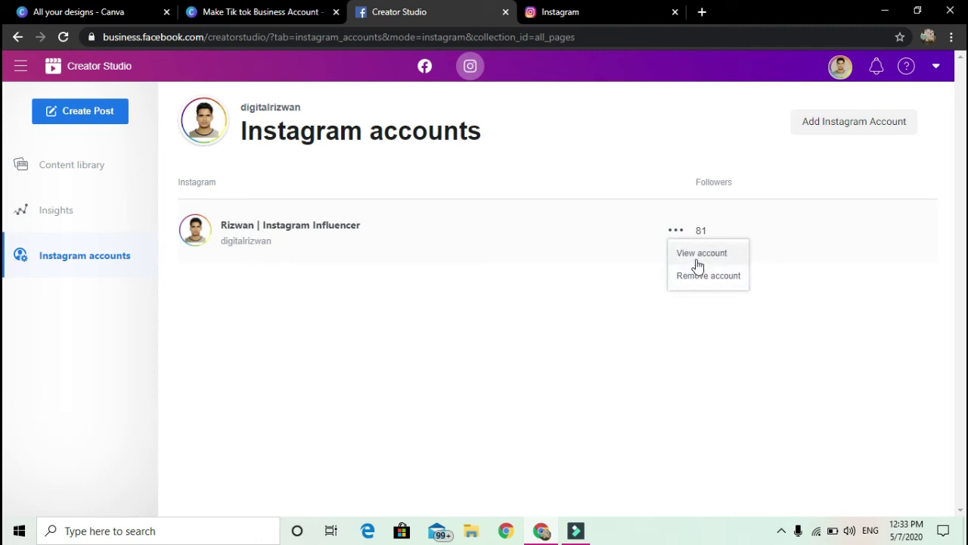
click(697, 261)
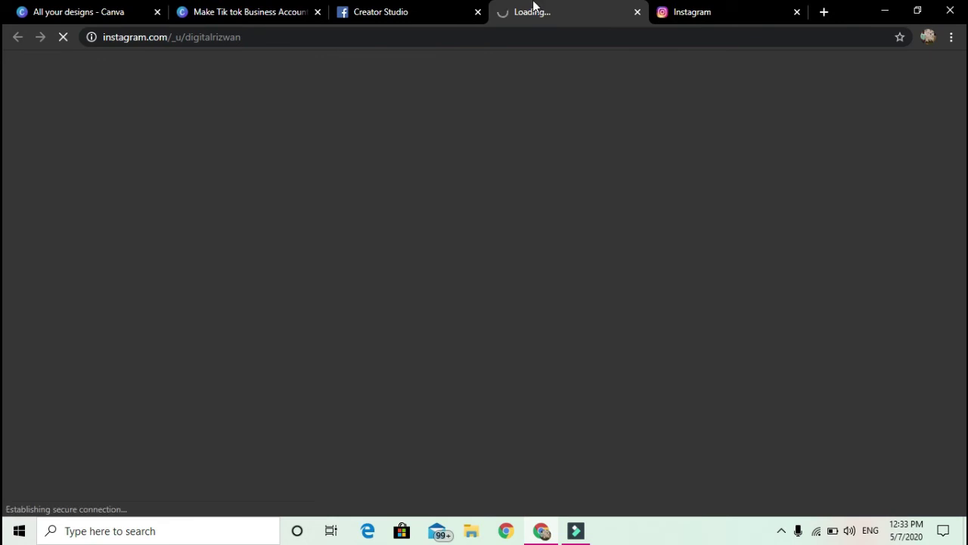
Step: Return to Creator Studio and show only the video posts in the content library
click(407, 9)
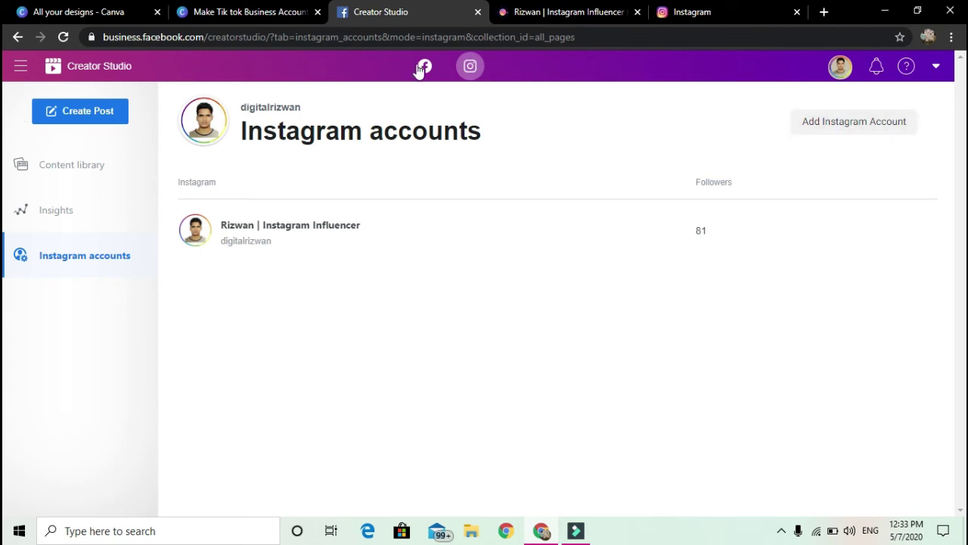
click(71, 166)
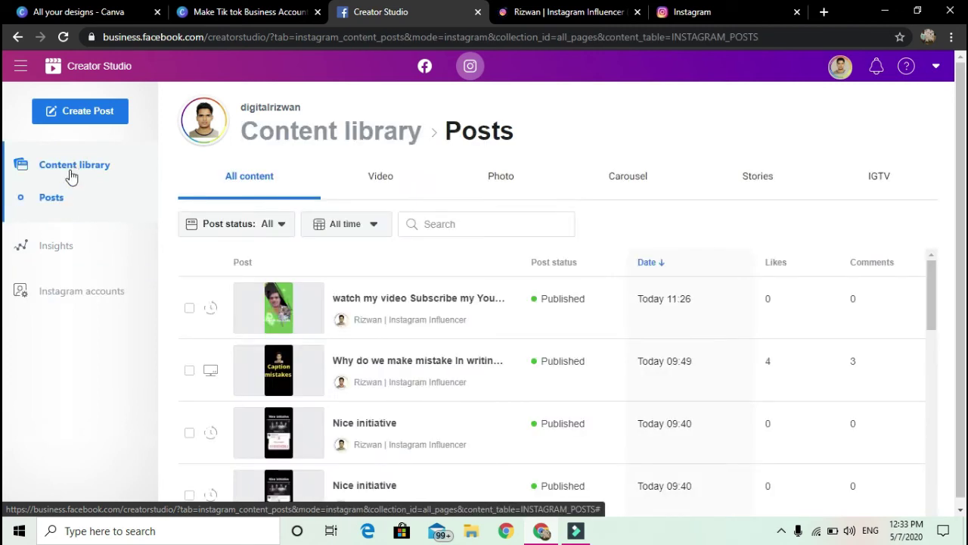
click(371, 183)
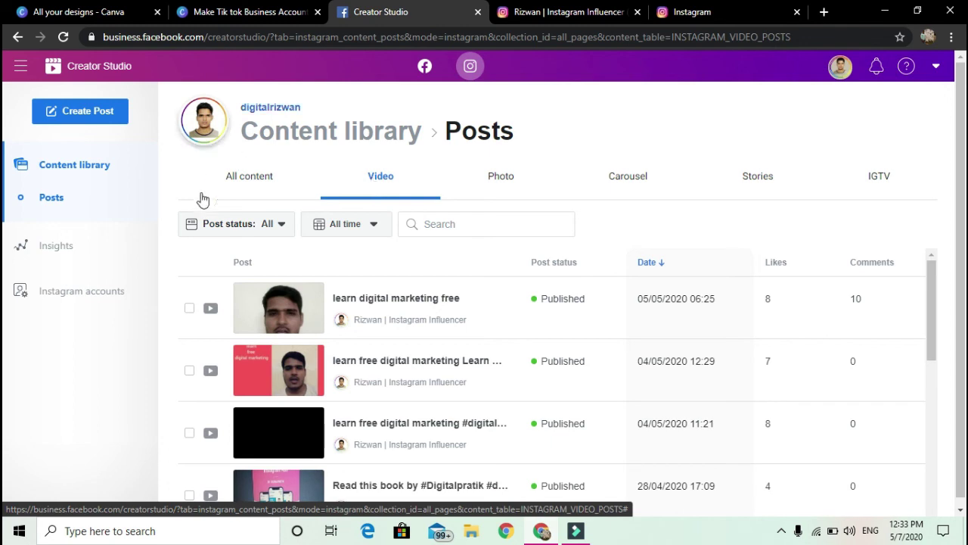
Step: Examine the photo posts in the content library and show the carousel posts
click(502, 185)
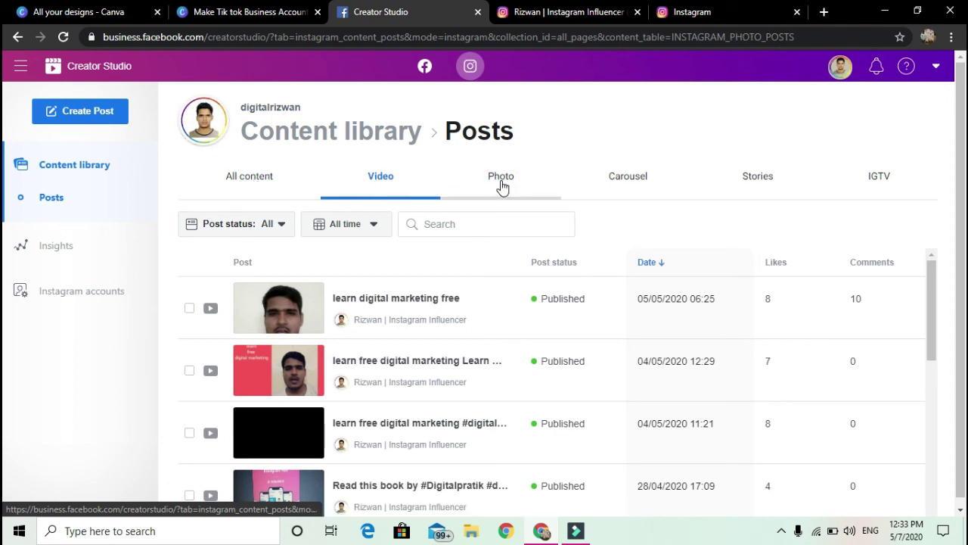
scroll(422, 387, down, 3)
scroll(422, 387, up, 3)
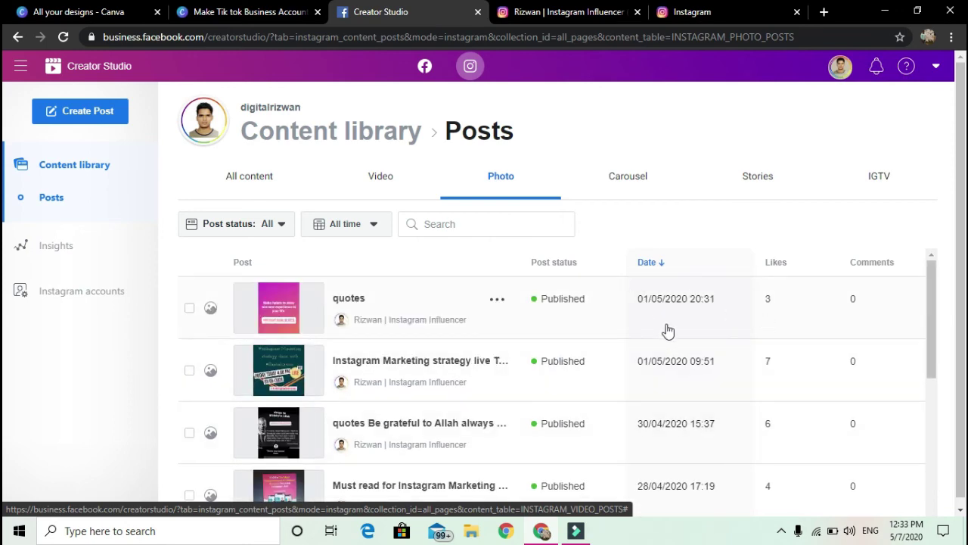
scroll(673, 381, down, 2)
scroll(673, 377, up, 2)
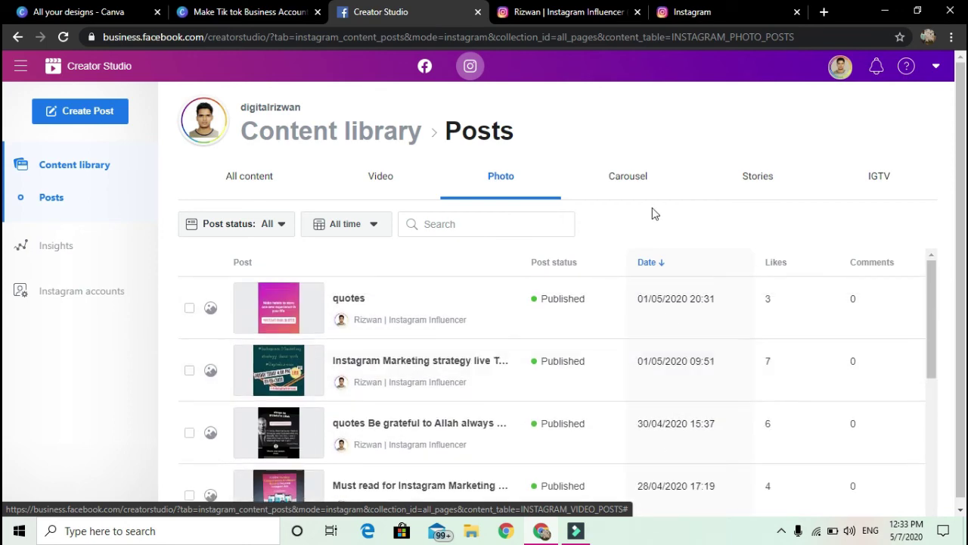
click(625, 180)
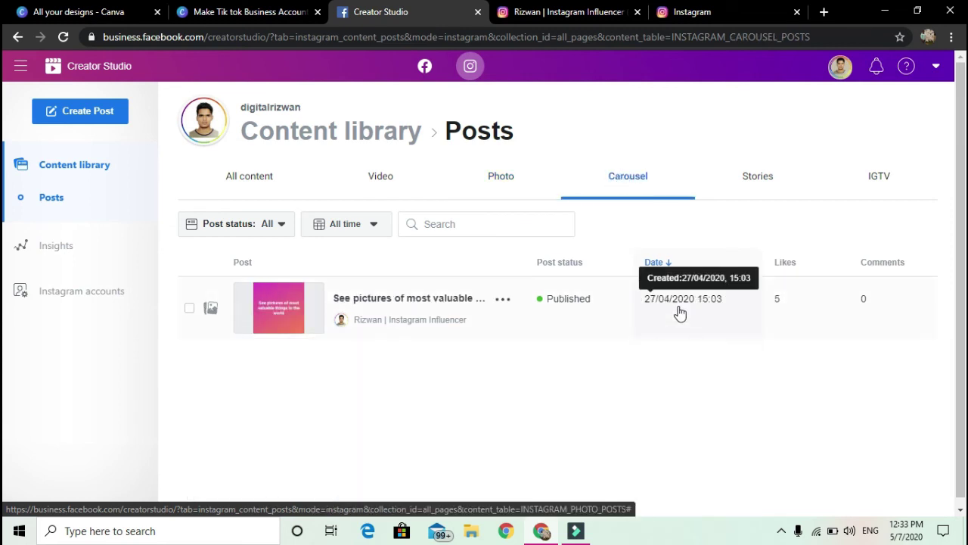
Step: Show the story posts, examine their status and reach, and view the actions available for the newest story
click(757, 188)
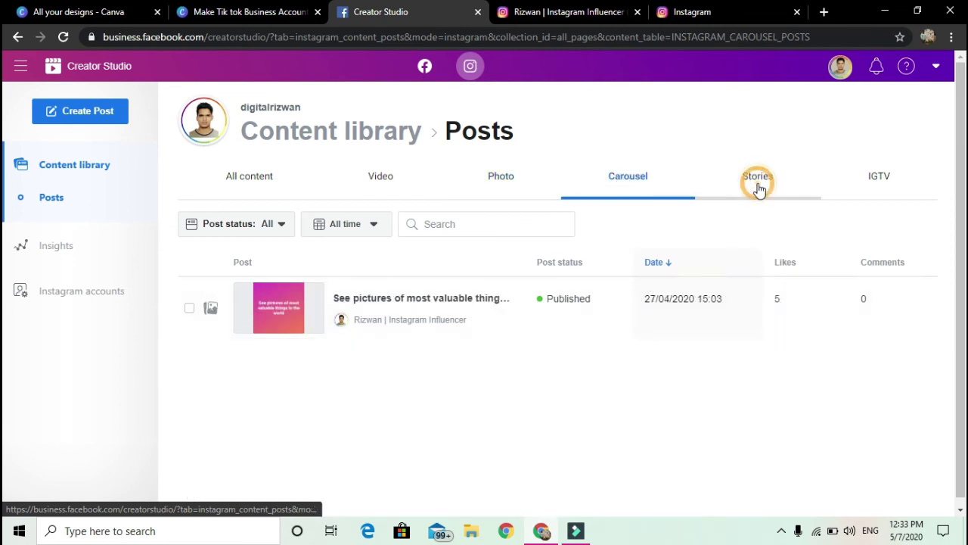
scroll(605, 345, down, 10)
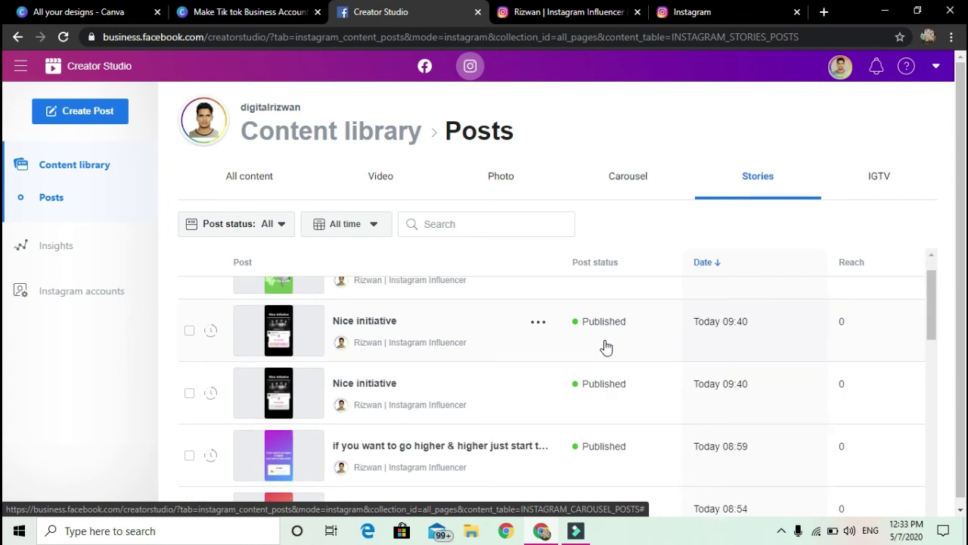
scroll(605, 346, up, 10)
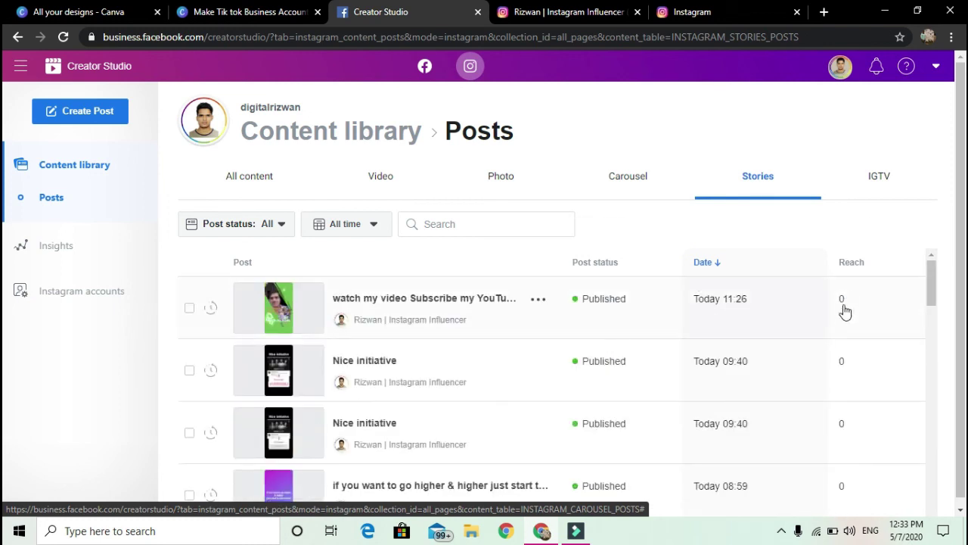
scroll(616, 340, down, 1)
scroll(616, 340, up, 1)
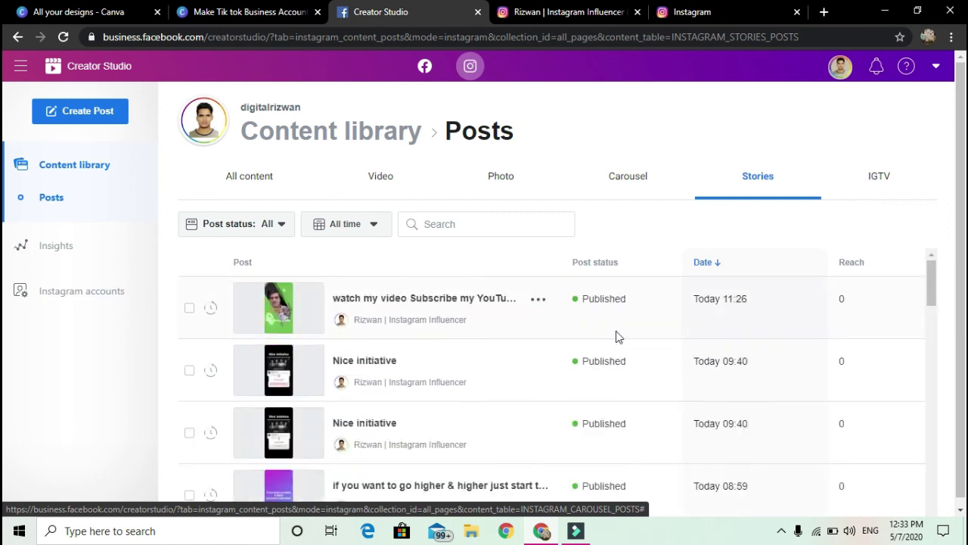
click(541, 301)
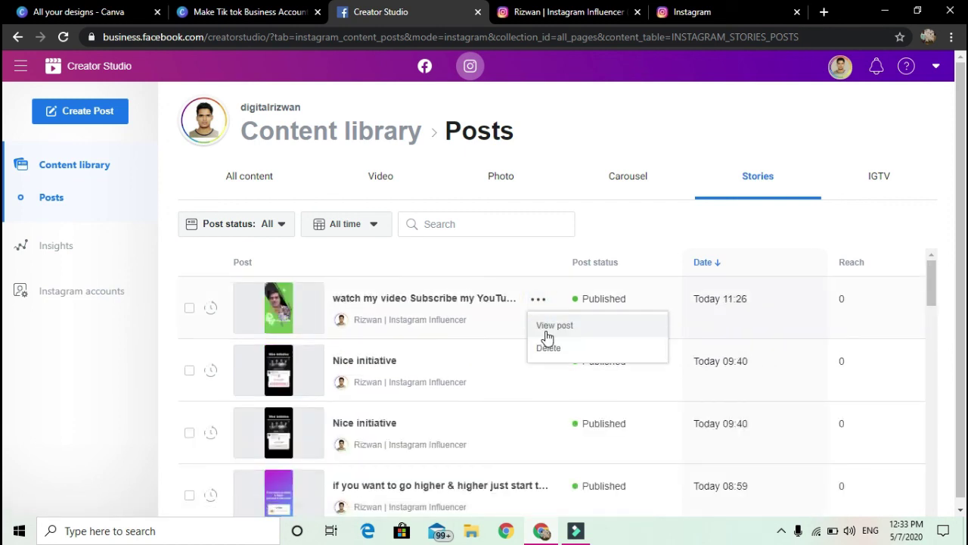
click(489, 386)
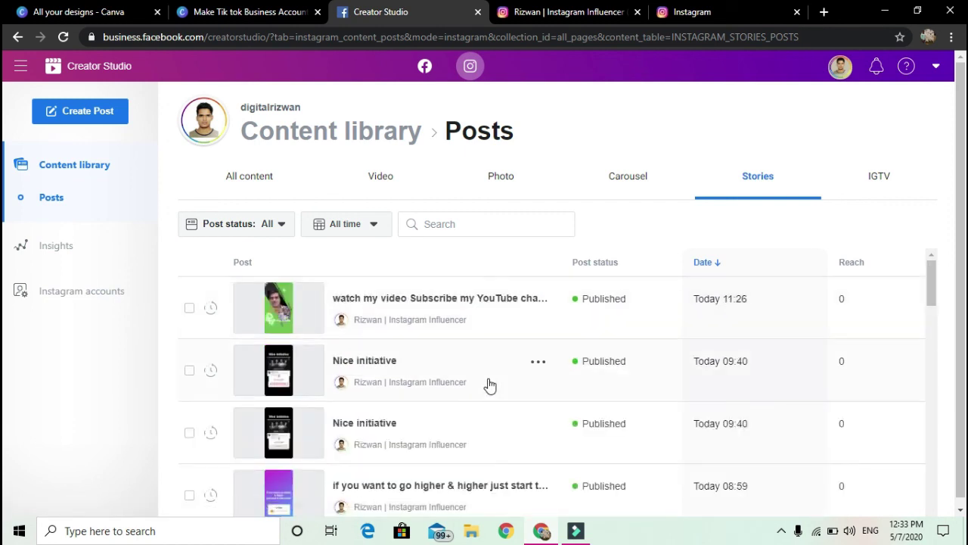
Step: Show the IGTV posts, view the actions available for the newest one, and examine the listed dates, likes and comments
click(878, 176)
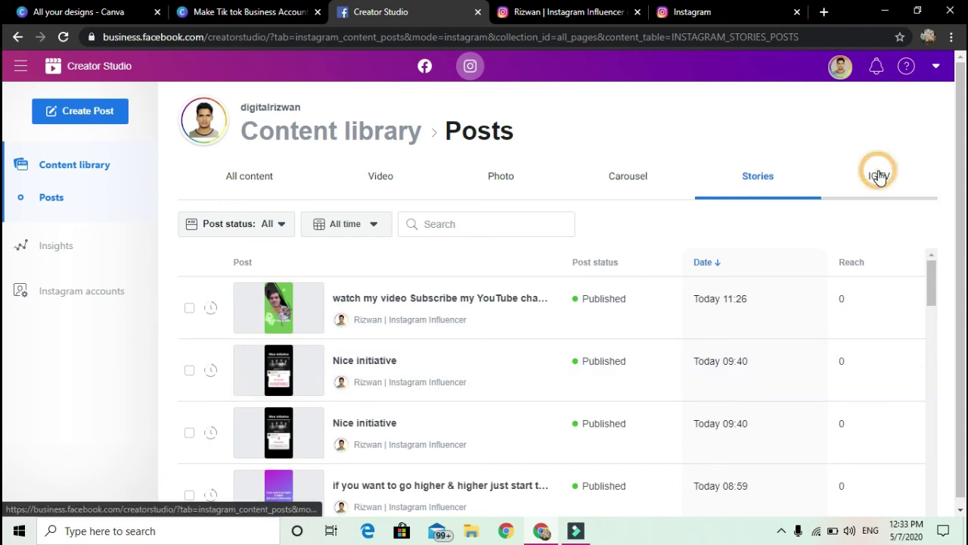
scroll(489, 368, down, 1)
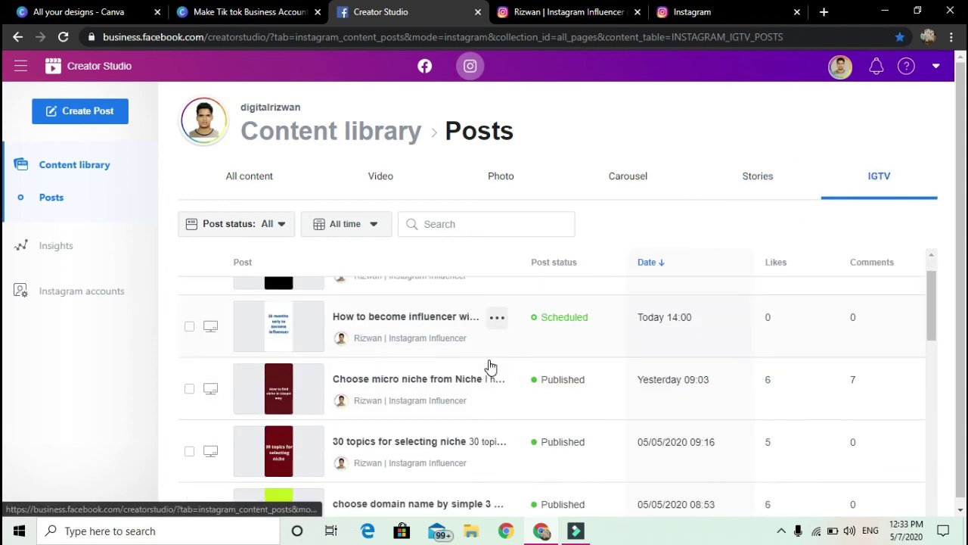
scroll(493, 368, up, 1)
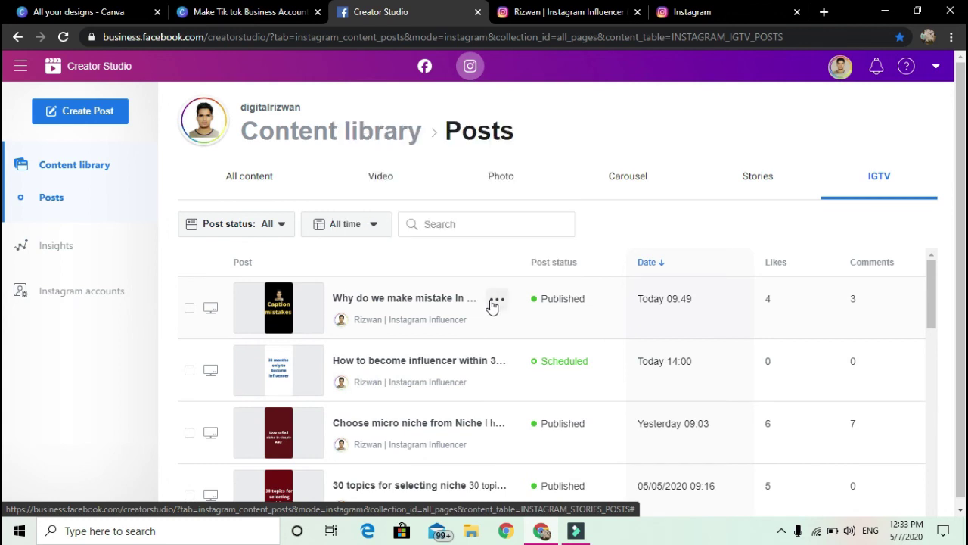
click(494, 301)
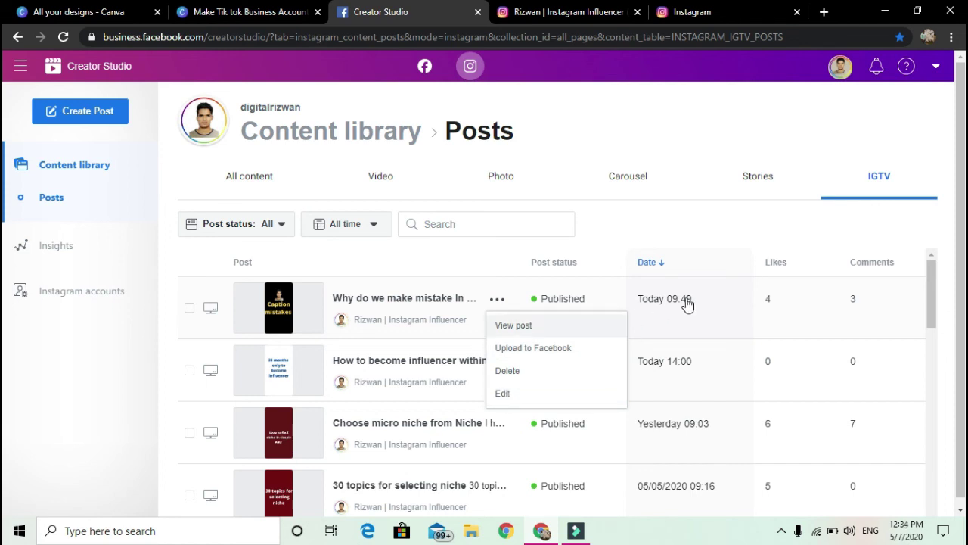
click(859, 262)
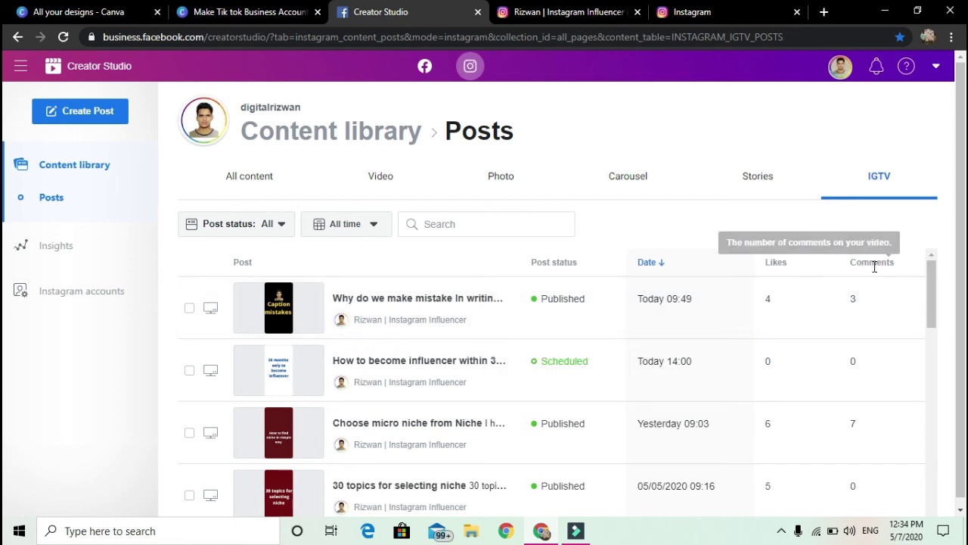
scroll(856, 376, down, 2)
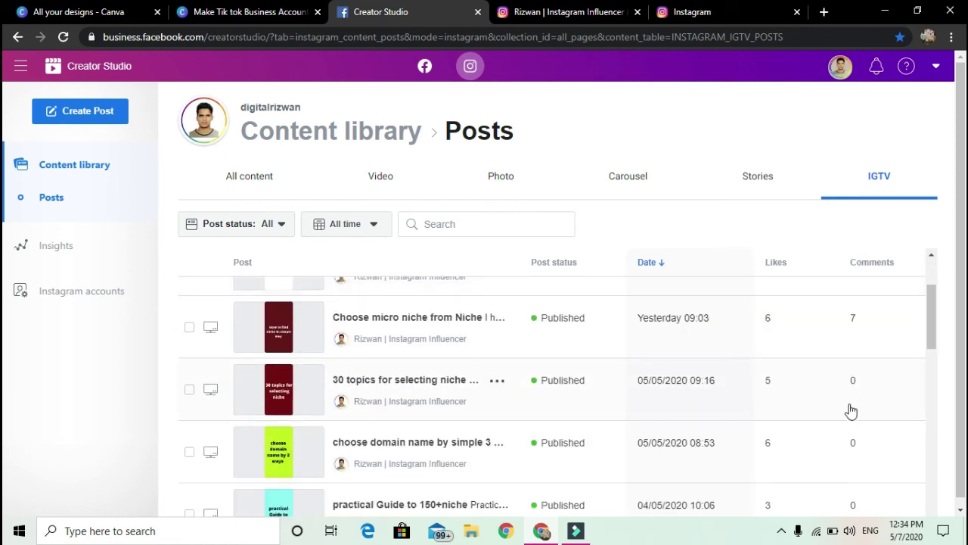
scroll(763, 423, down, 3)
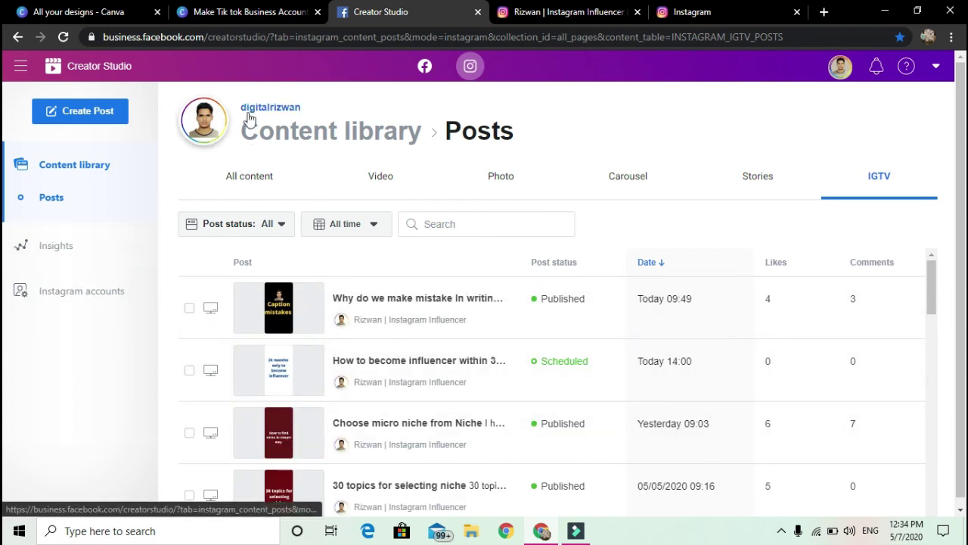
Step: Revisit the story, carousel and photo posts, and switch from the Instagram section to the Facebook section
click(767, 183)
click(634, 185)
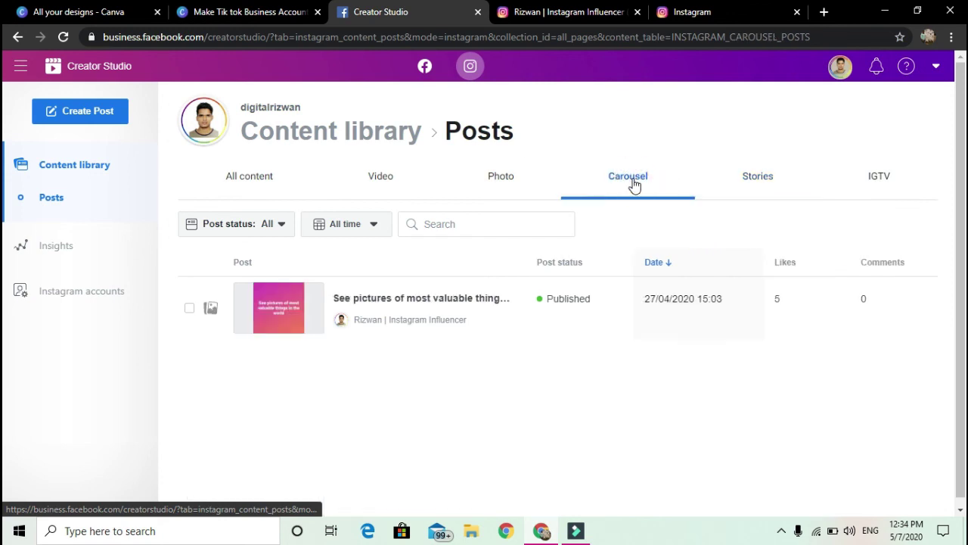
click(496, 182)
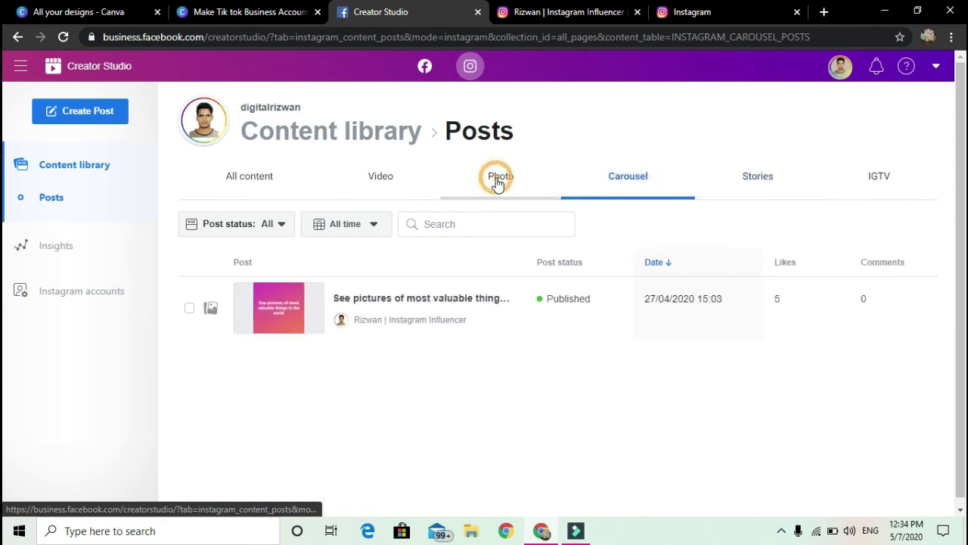
click(420, 66)
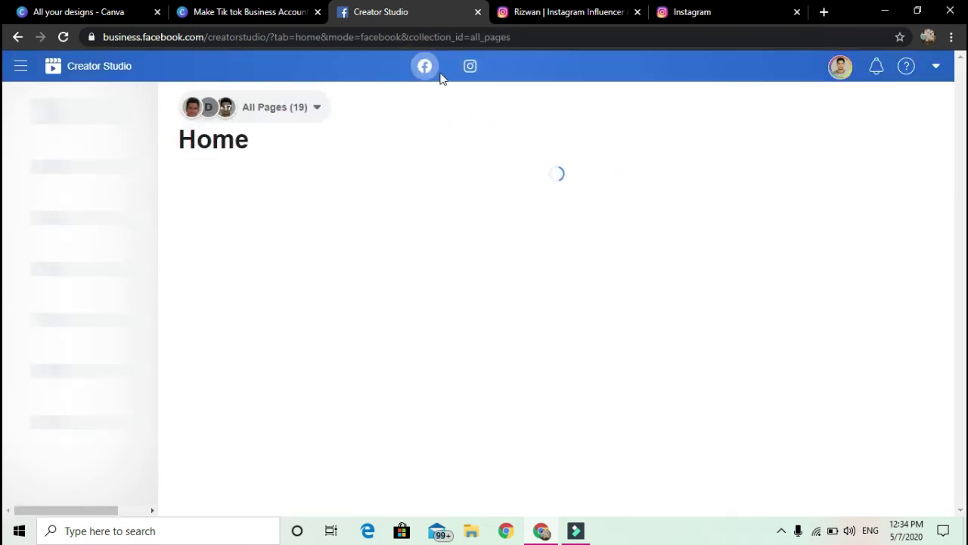